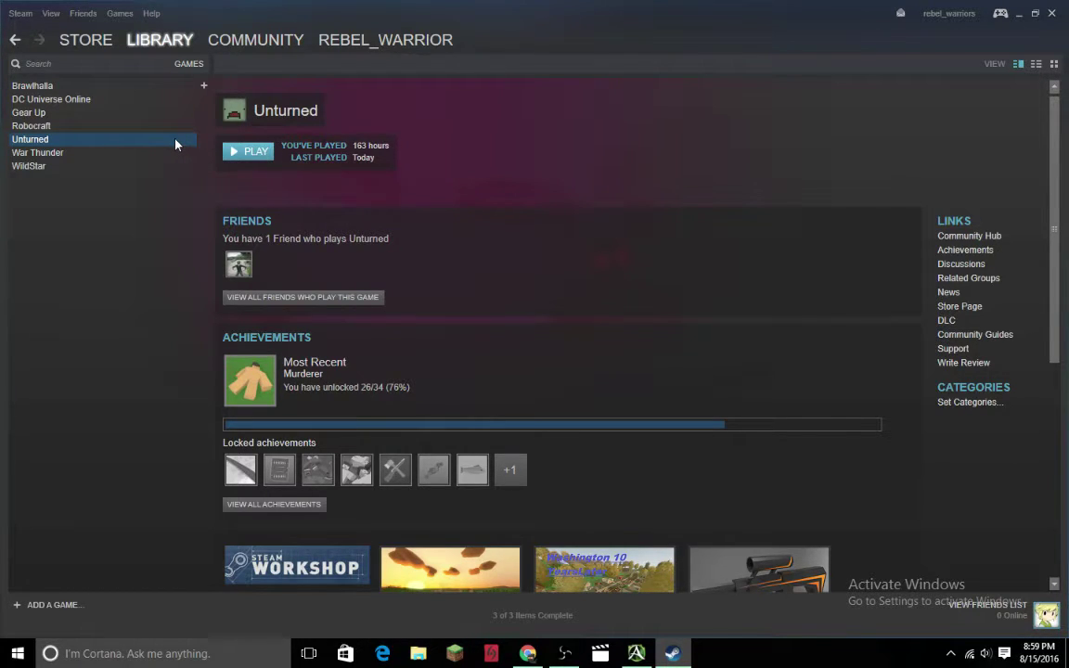
right_click(176, 144)
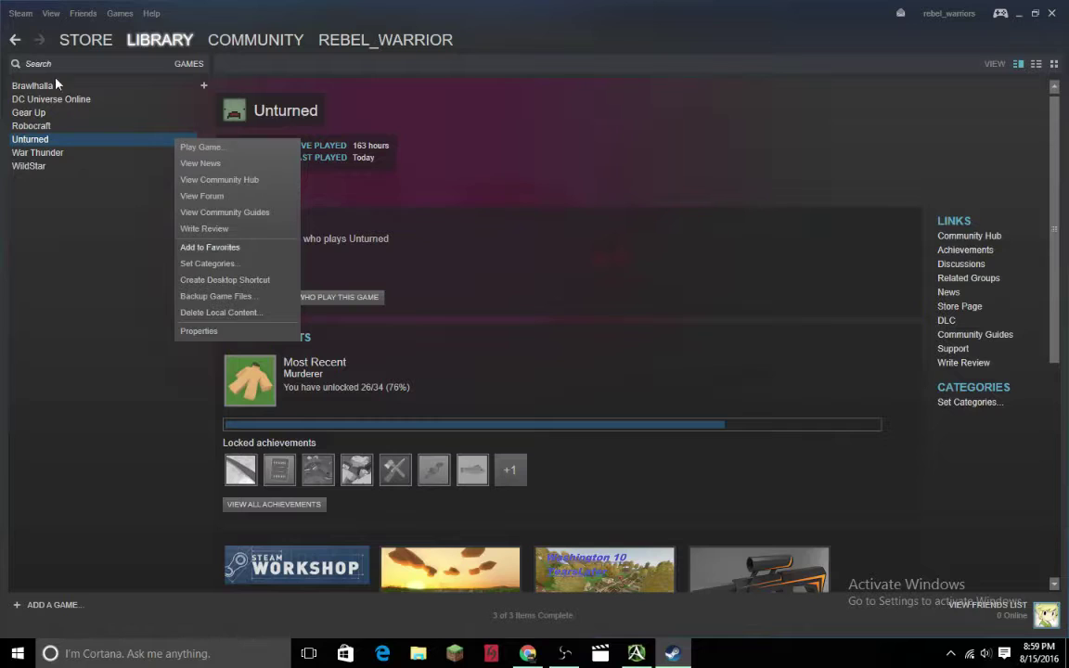
key("Escape")
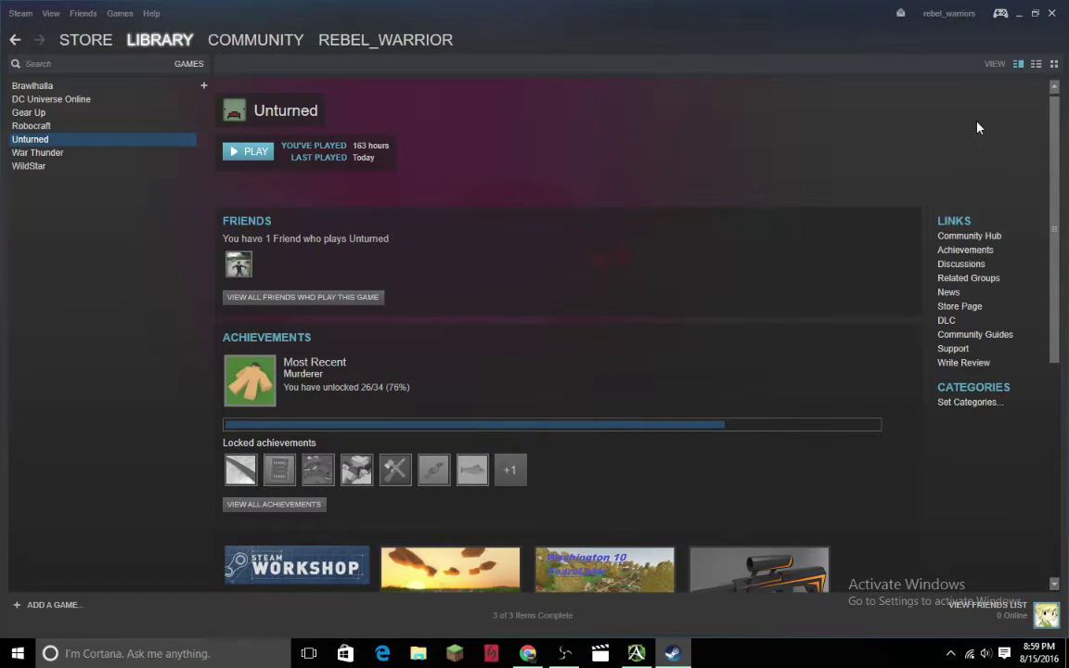
key("super+d")
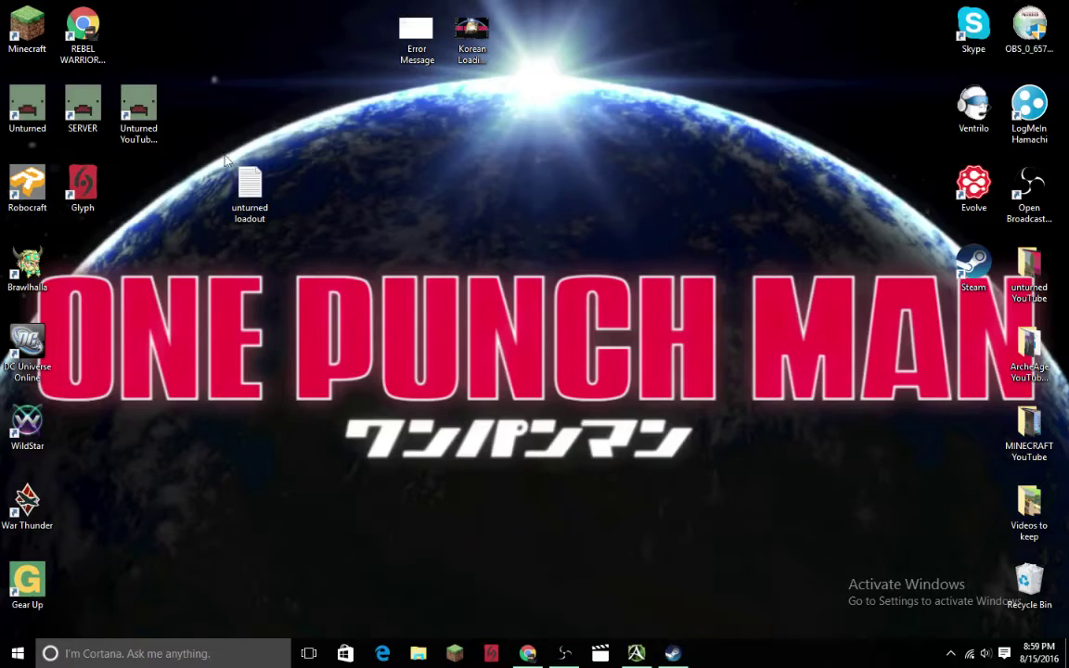
left_click(672, 653)
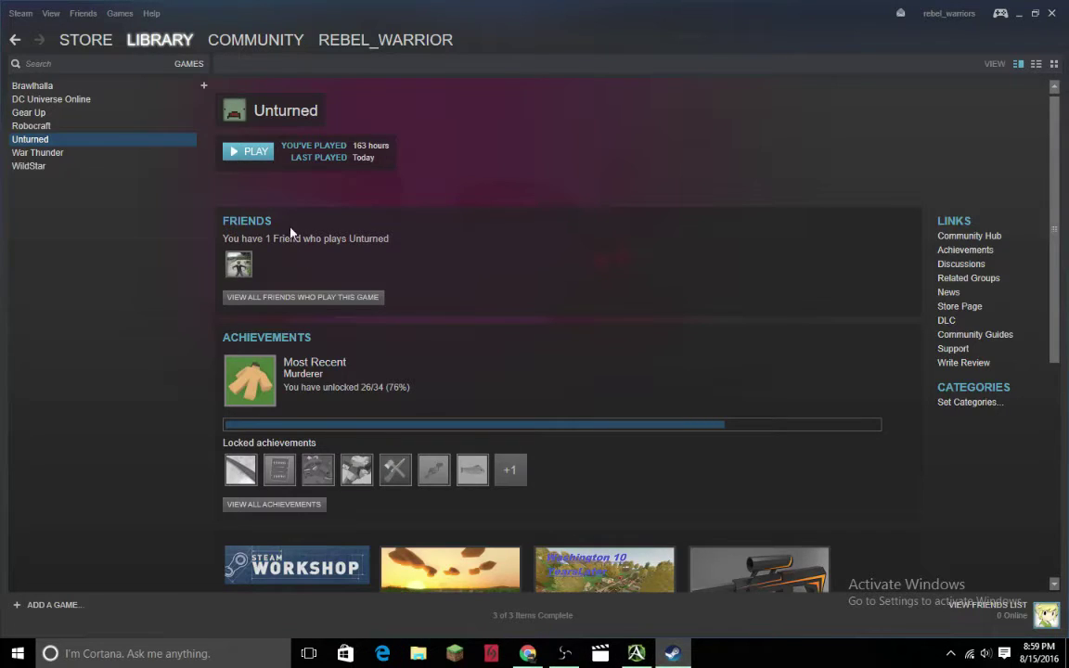
- Browse Unturned's local files from its properties in the Steam library, leaving only the game folder open and closing Steam
right_click(86, 138)
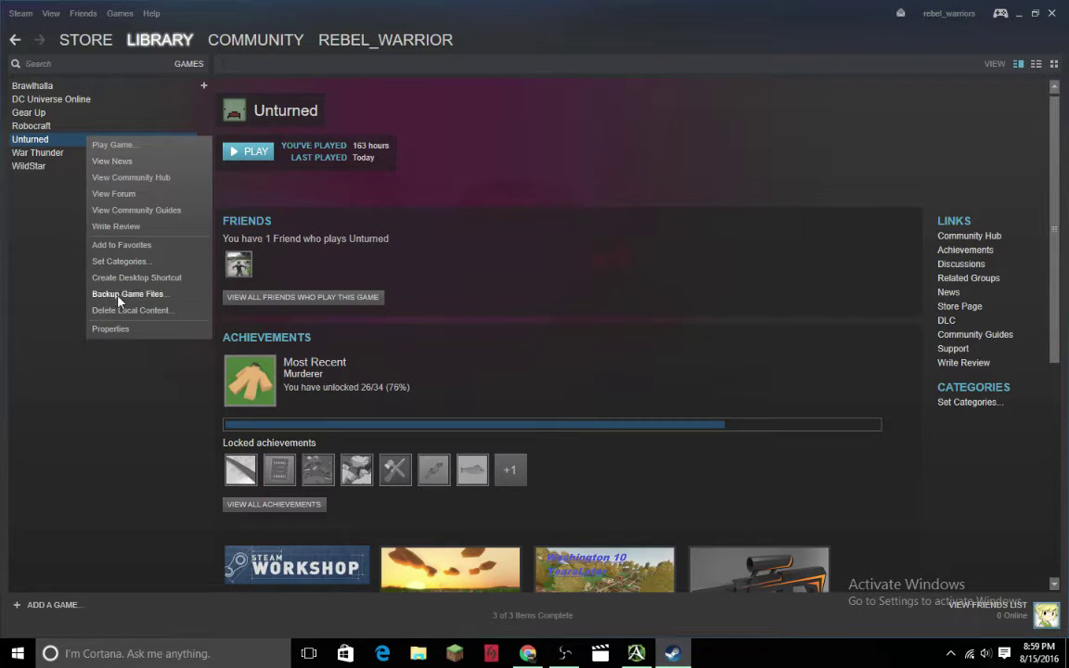
left_click(112, 330)
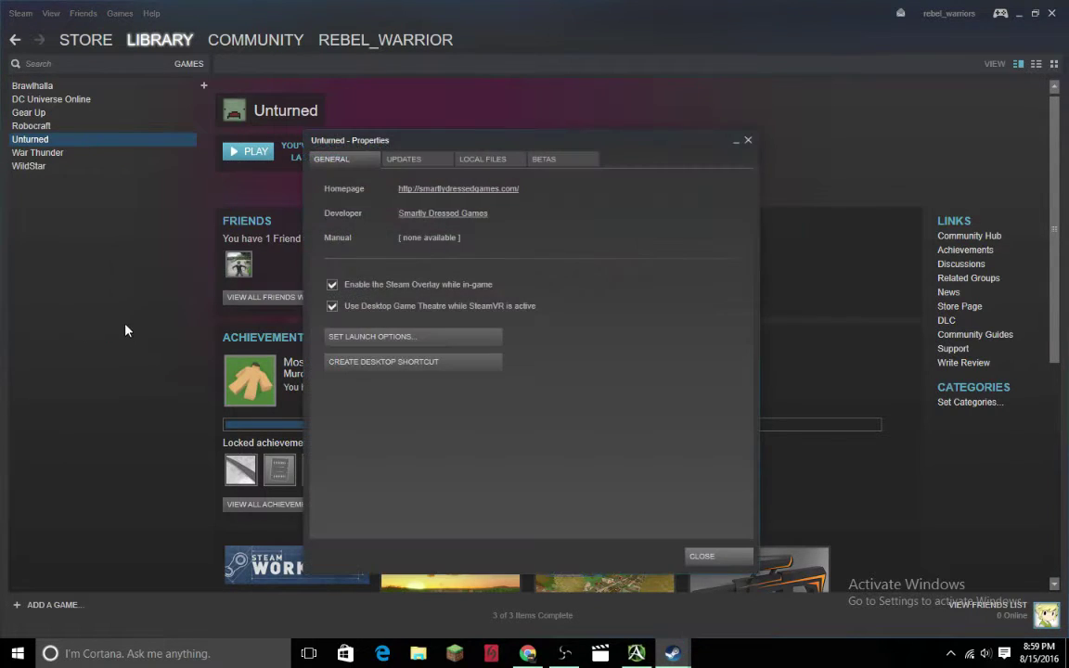
left_click(483, 159)
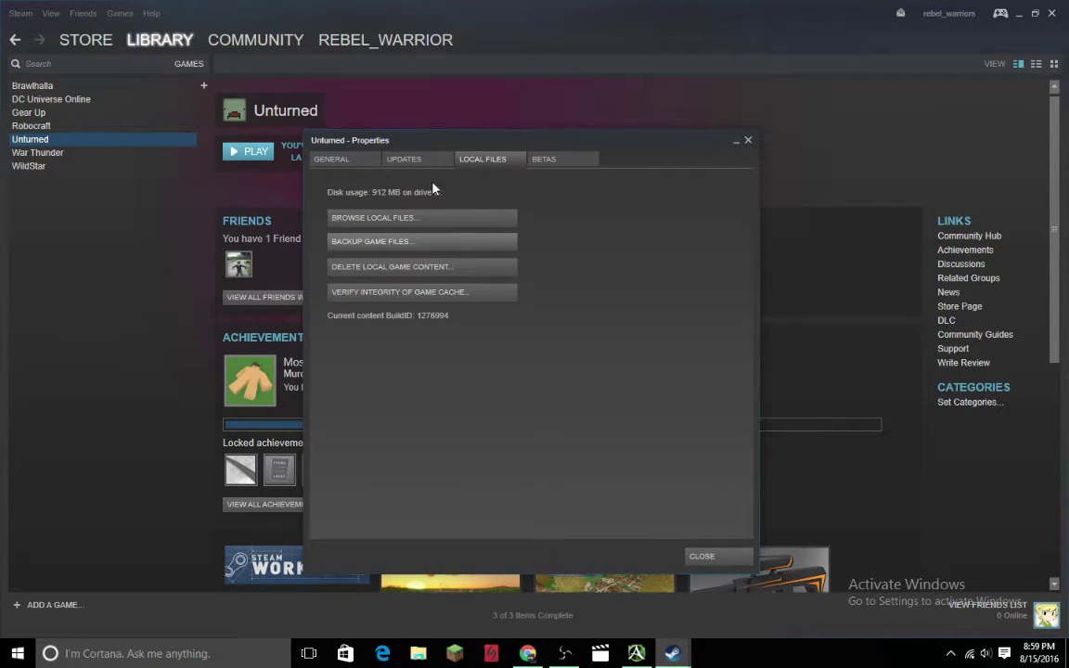
left_click(406, 218)
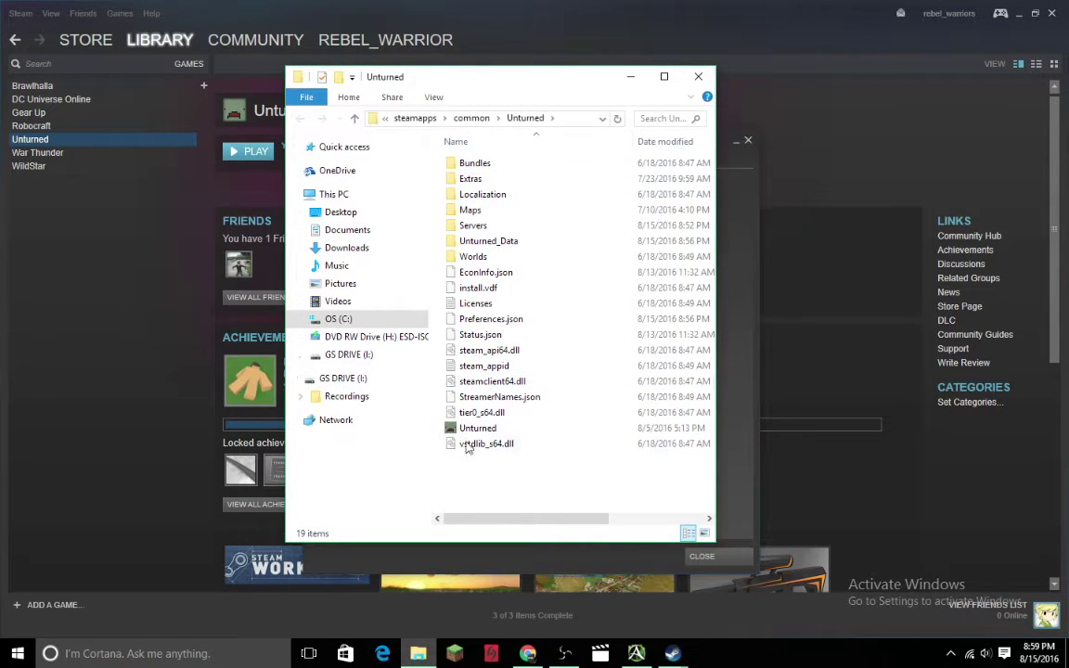
left_click(748, 141)
left_click(748, 141)
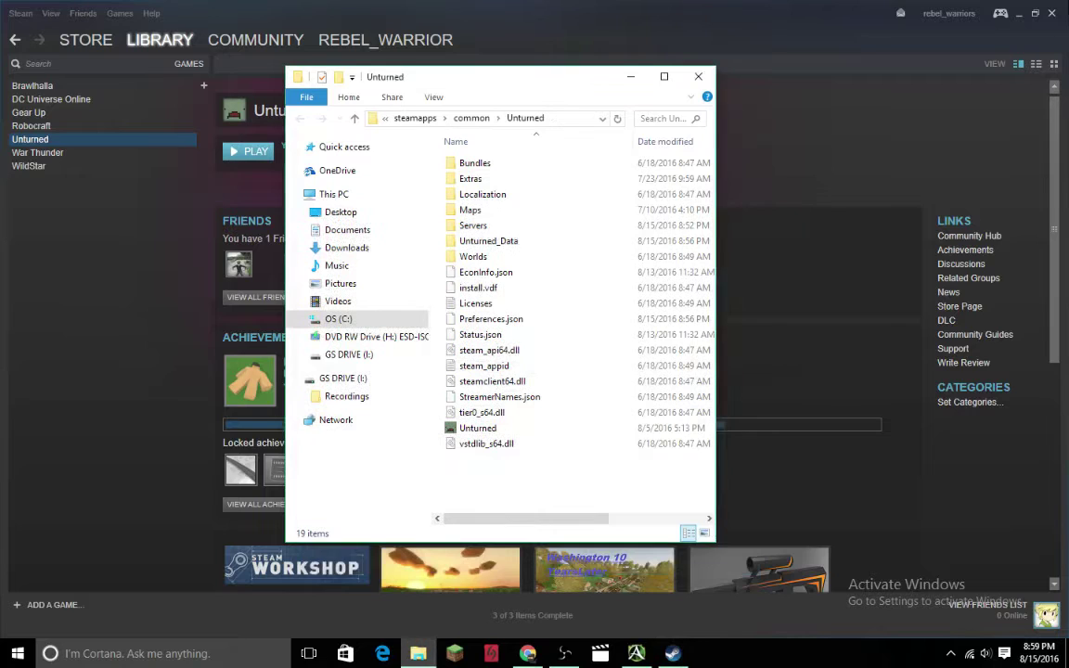
left_click(1051, 15)
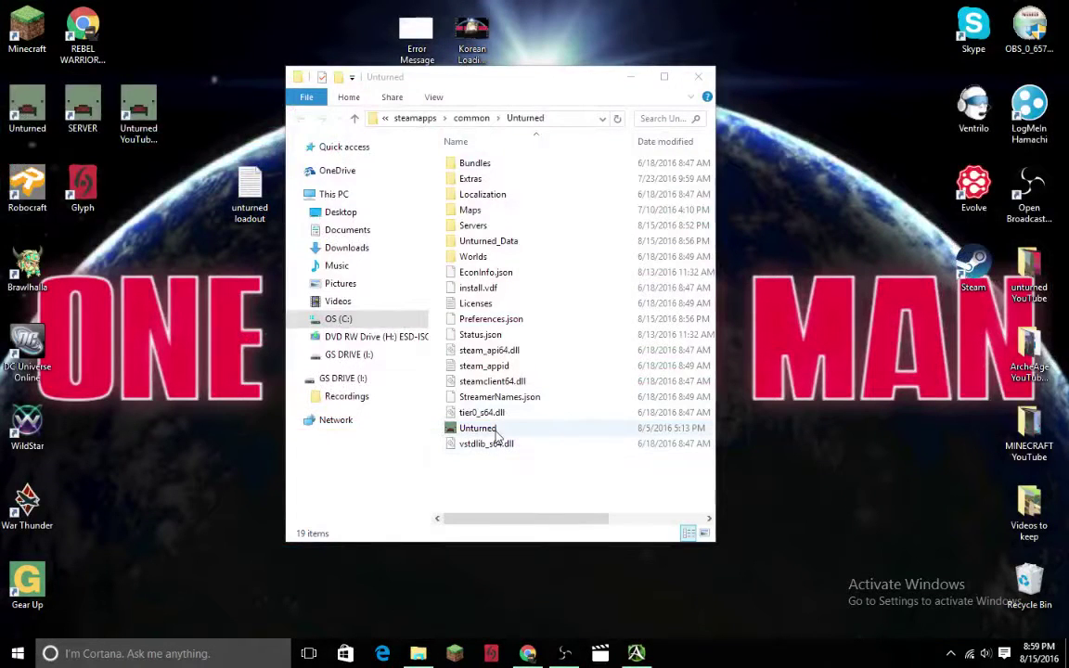
- Create a shortcut to the Unturned application inside the game folder
left_click(496, 432)
right_click(497, 433)
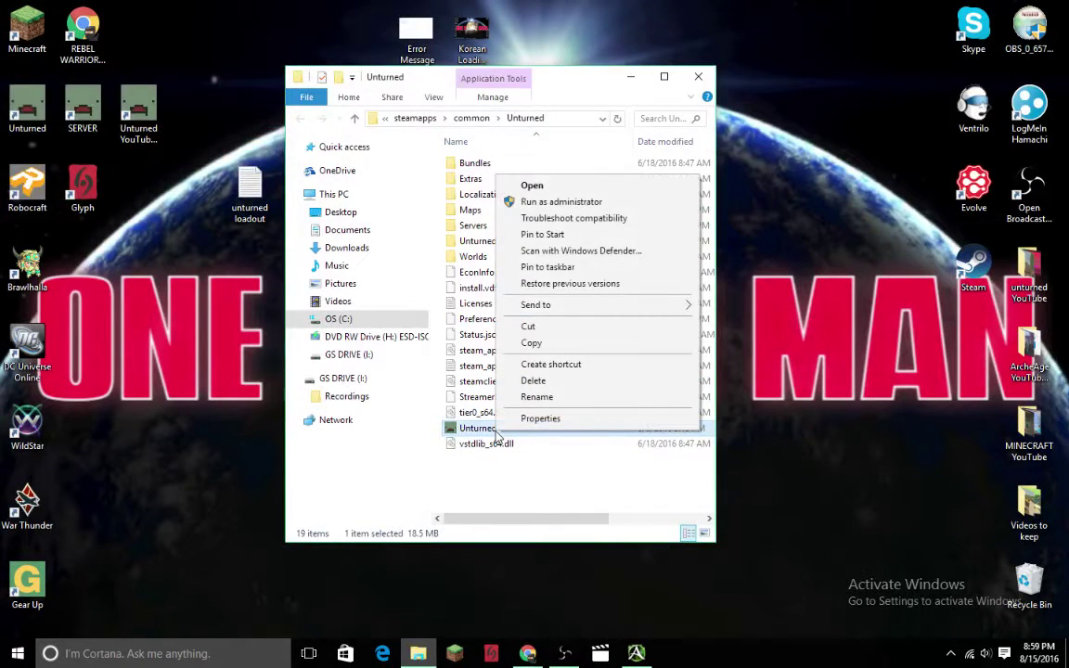
left_click(573, 368)
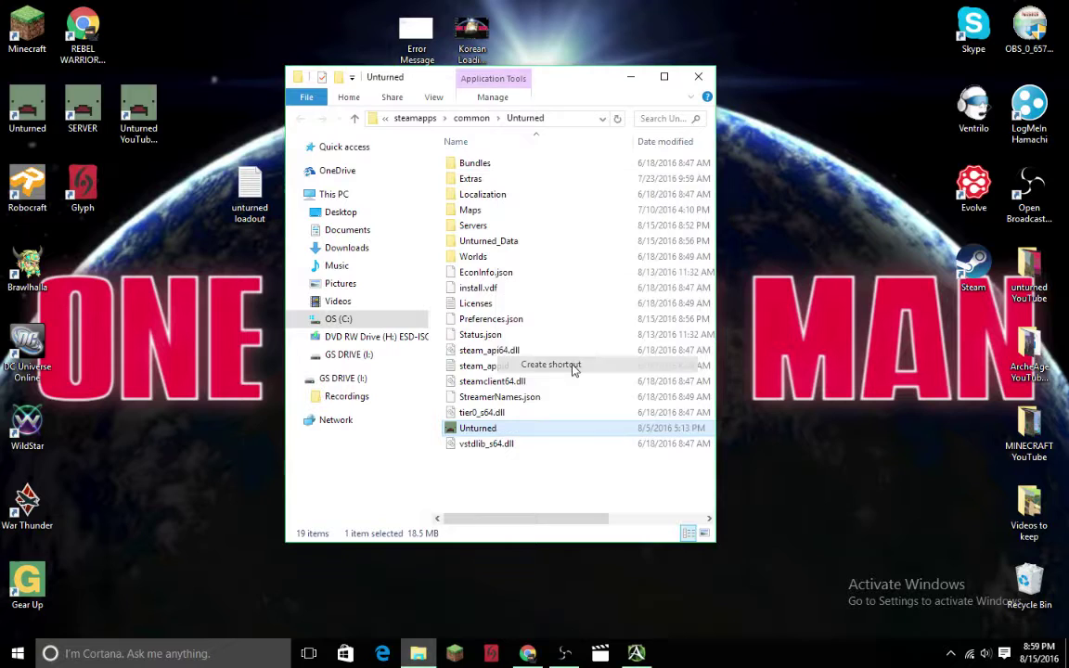
- Open the properties of the new Unturned shortcut
left_click(497, 430)
right_click(498, 430)
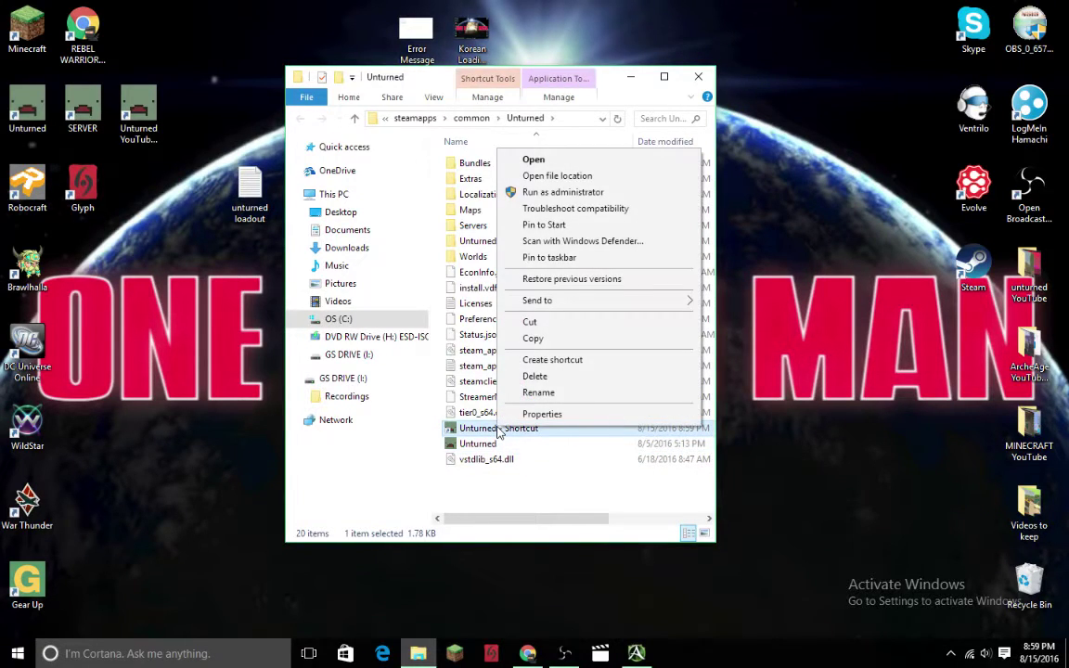
left_click(556, 417)
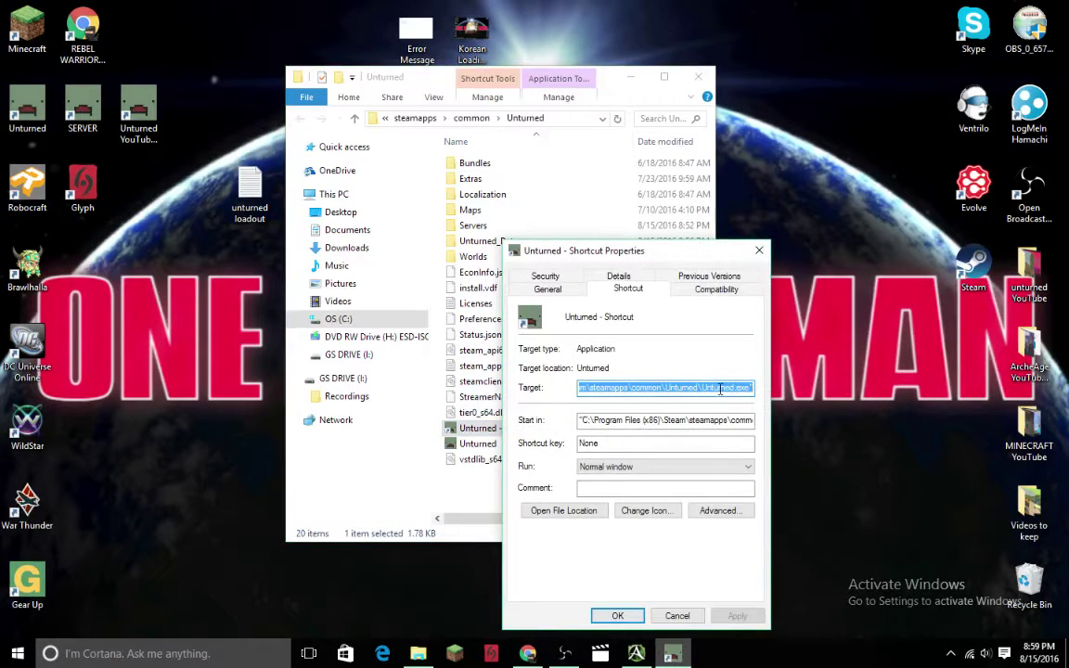
- Examine the shortcut's target path from end to start and back, checking for quotation marks around it
left_click(750, 388)
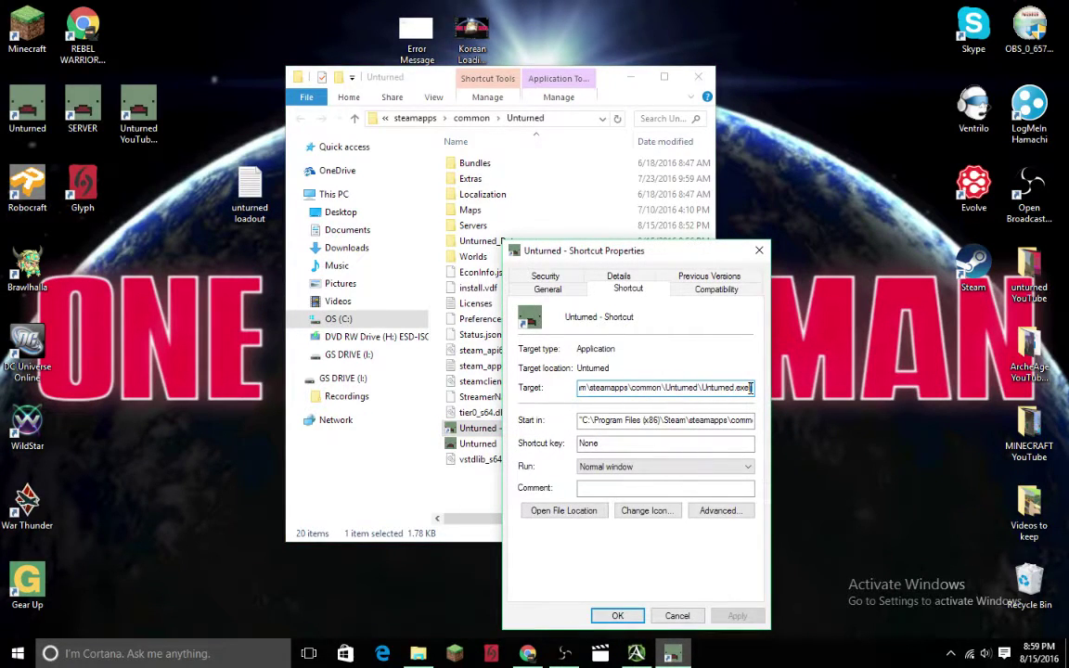
type("\"")
key("Left")
key("Left")
key("Left")
key("Left")
key("Left")
key("Left")
key("Left")
key("Left")
key("Left")
key("Left")
key("Left")
key("Left")
key("Left")
key("Left")
key("Left")
key("Left")
key("Left")
key("Left")
key("Left")
key("Left")
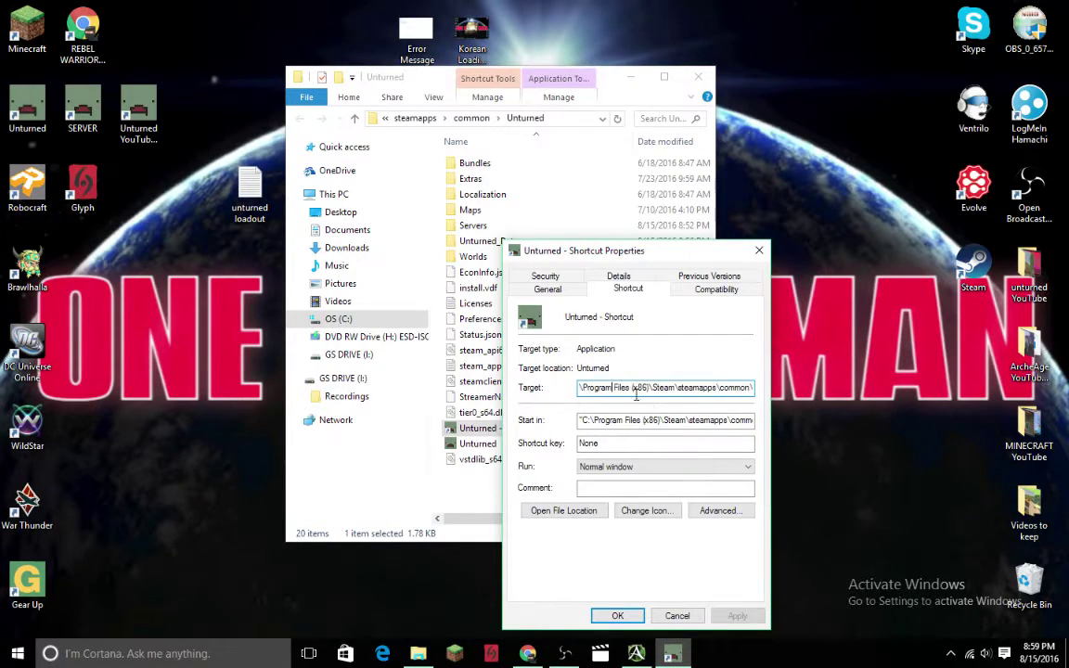
key("Left")
key("Left")
key("Left")
key("Left")
key("Left")
key("Left")
key("Left")
key("Left")
key("Left")
key("Left")
type("\"")
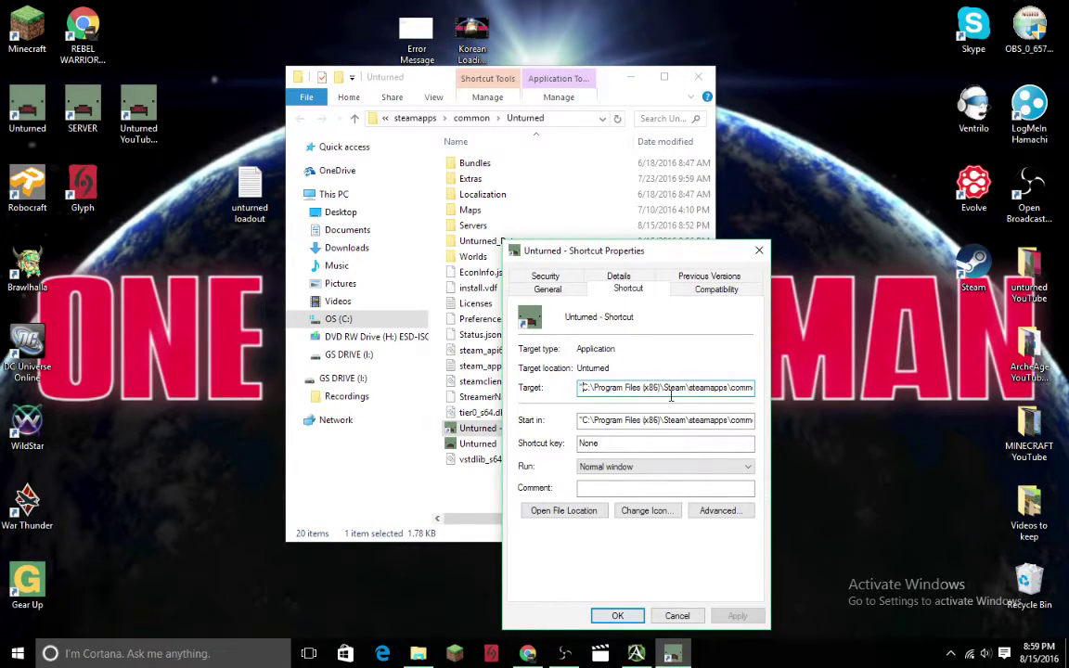
key("Right")
key("Right")
key("Right")
key("Right")
key("Right")
key("Right")
key("Right")
key("Right")
key("Right")
key("Right")
key("Right")
key("Right")
key("Right")
key("Right")
key("Right")
key("Right")
key("Right")
key("Right")
key("Right")
key("Right")
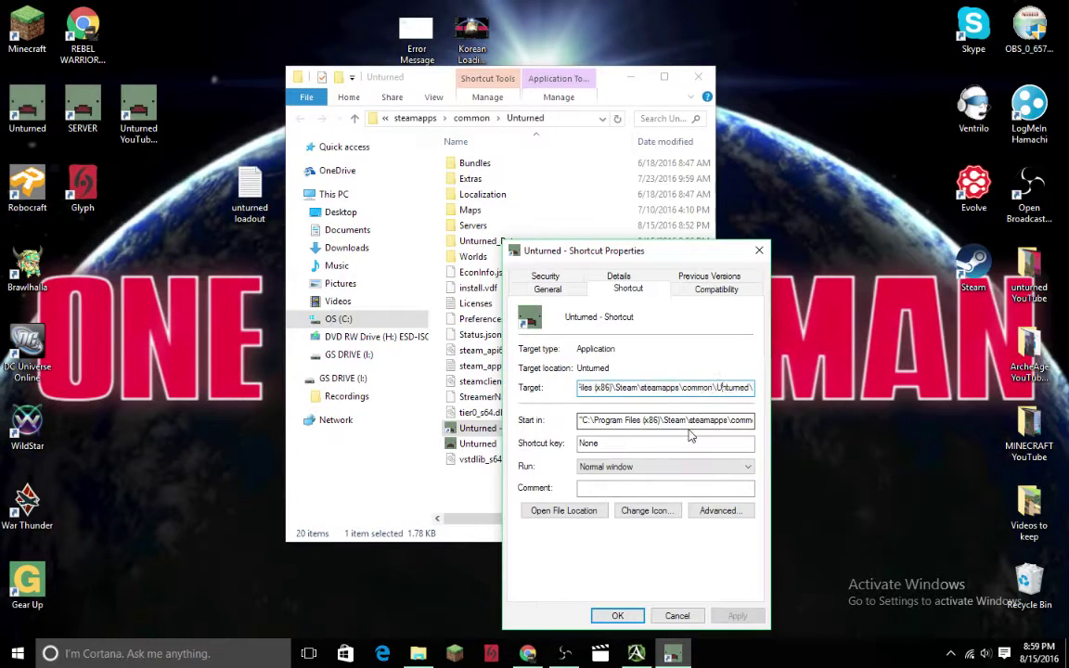
key("Right")
key("Right")
key("Right")
key("Right")
key("Right")
key("Right")
key("Right")
key("Right")
key("Right")
key("Right")
key("Right")
key("Right")
key("Right")
key("Right")
key("Right")
key("Right")
key("Right")
key("Right")
key("Right")
key("Right")
- Append the launch options -nogrphics -batchmode after the quoted path in the shortcut's target
type("\"")
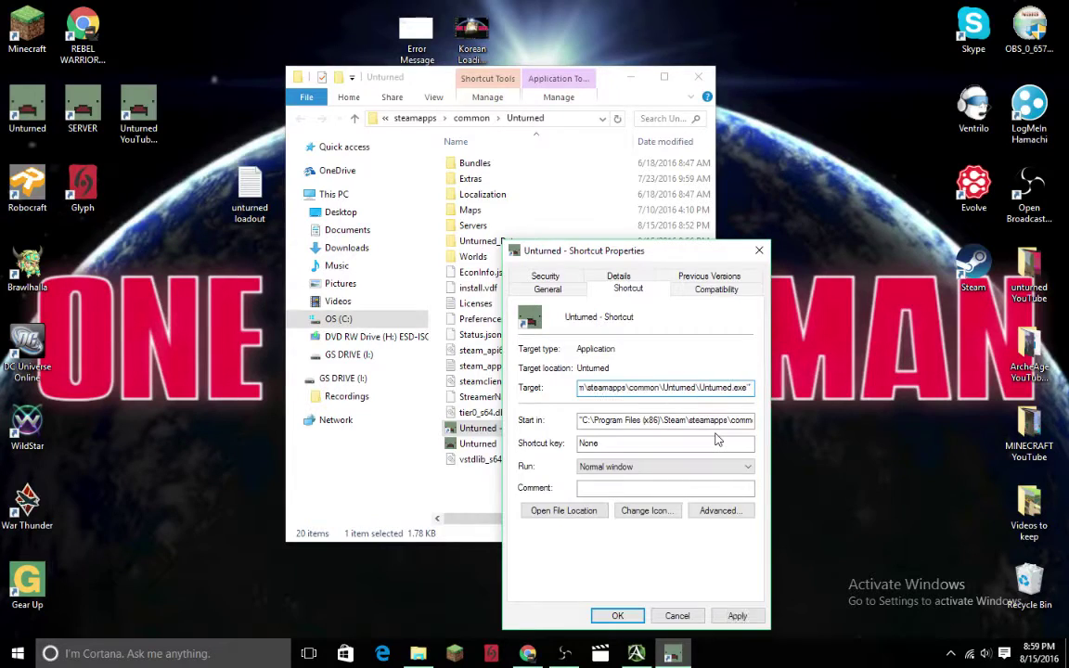
type(" -")
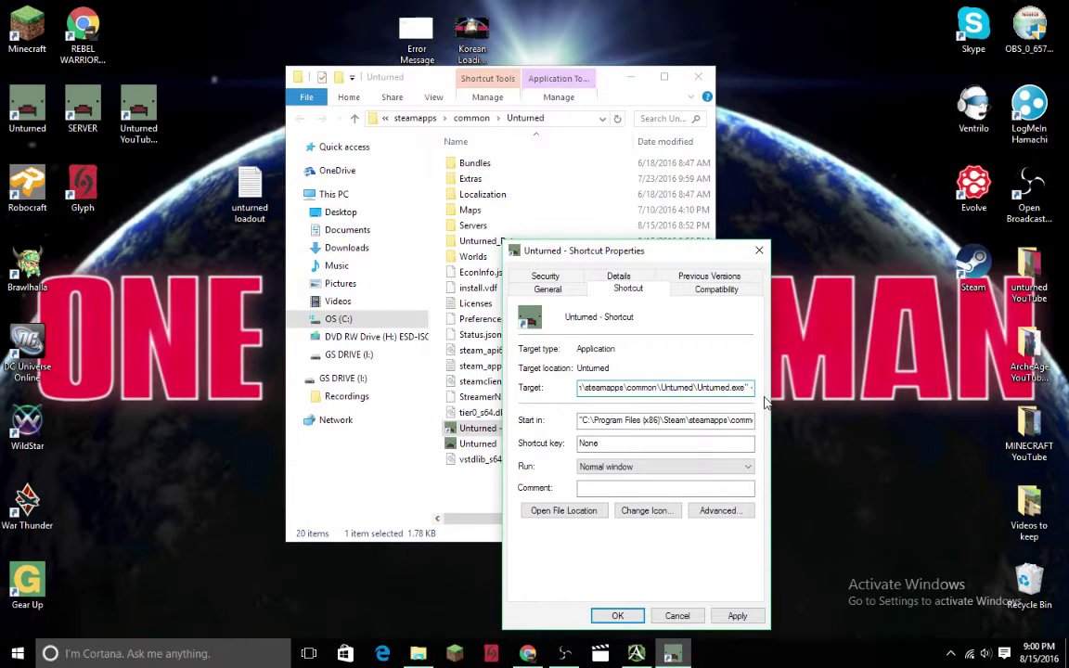
type("-no")
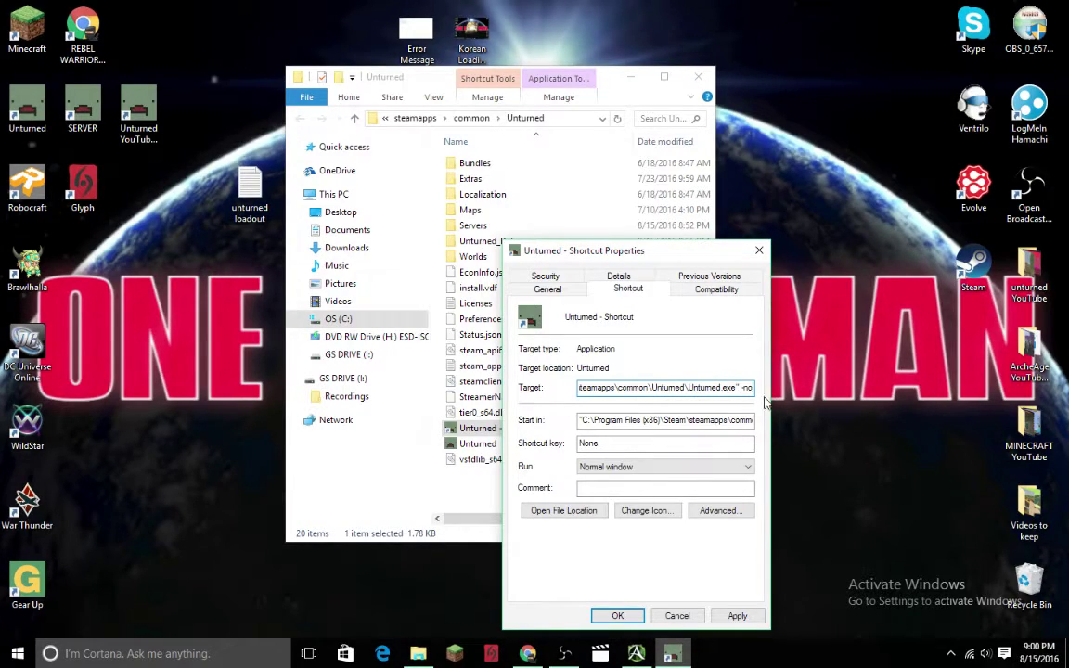
type("graphics")
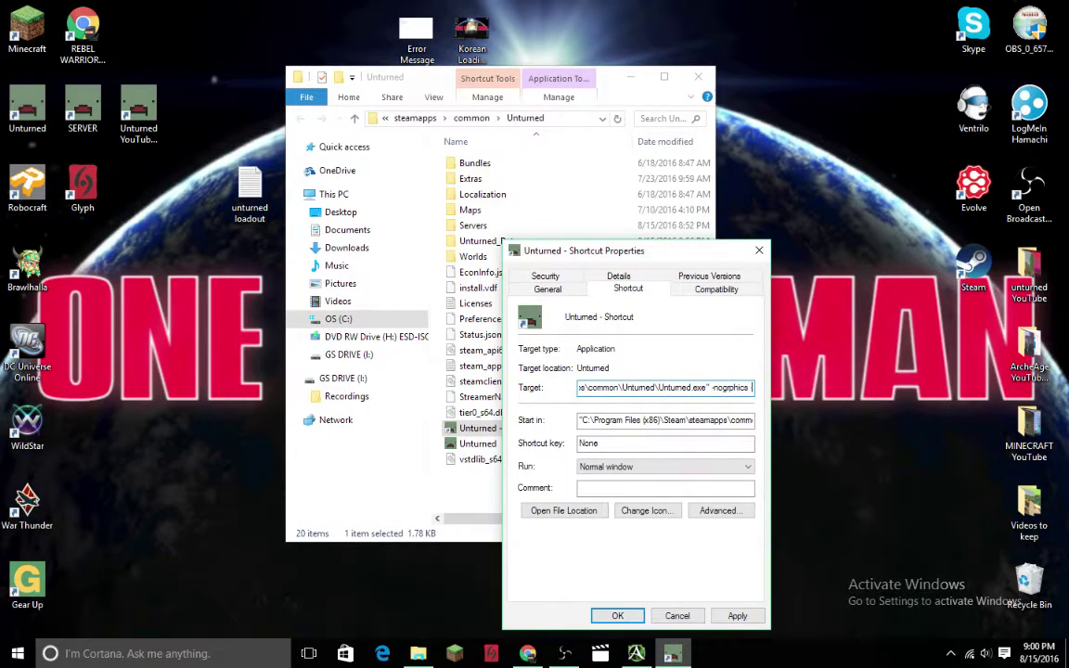
type("-")
type("batc")
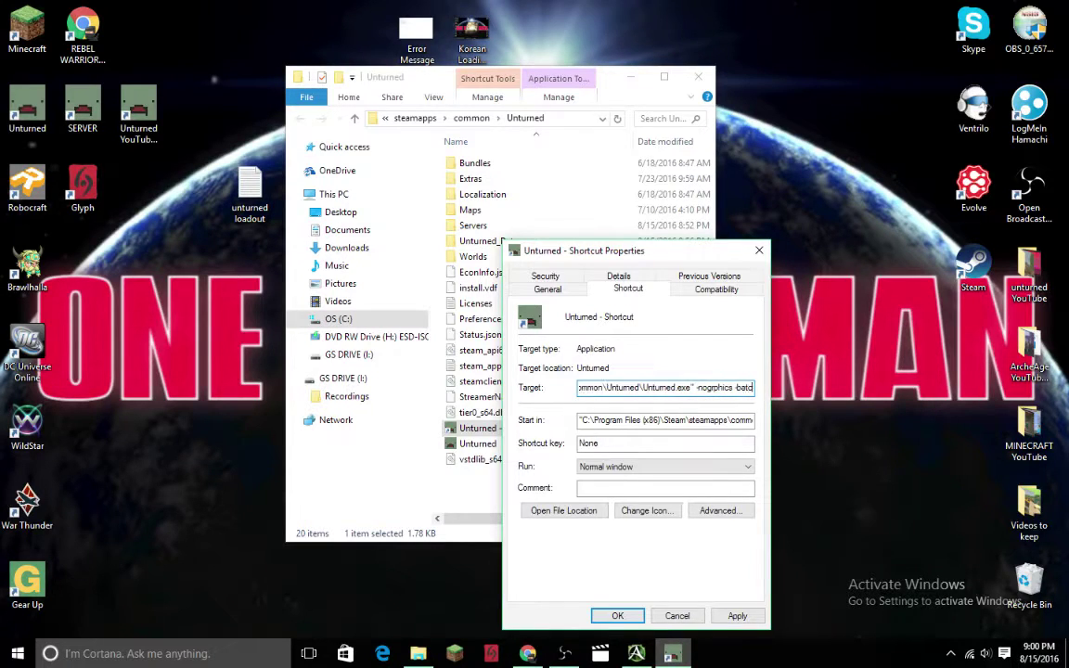
type("hmd")
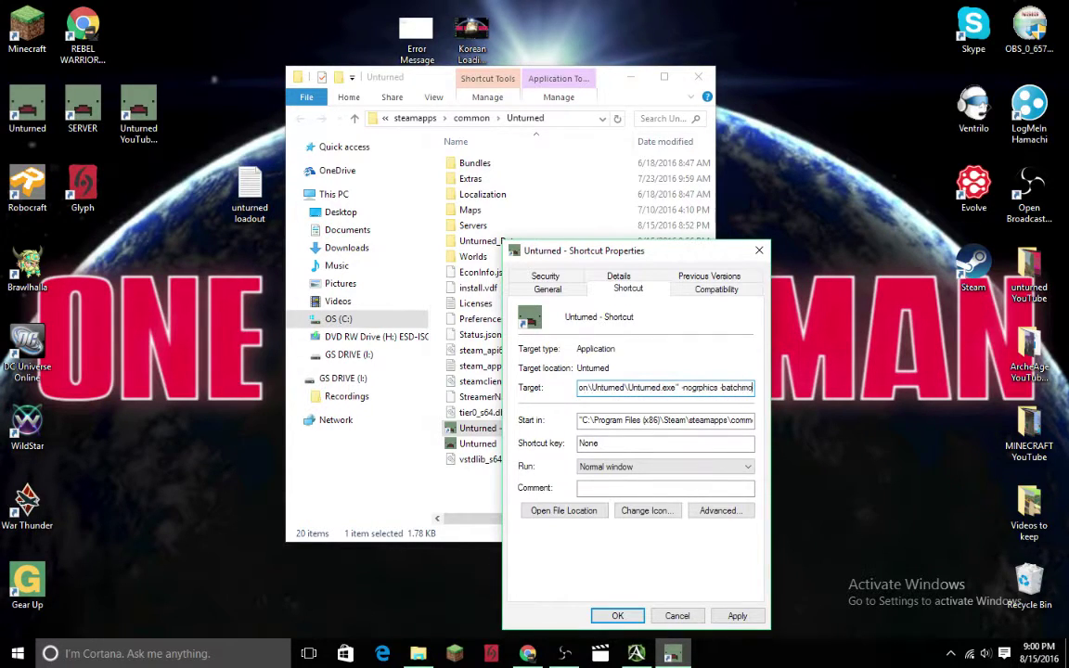
type("de")
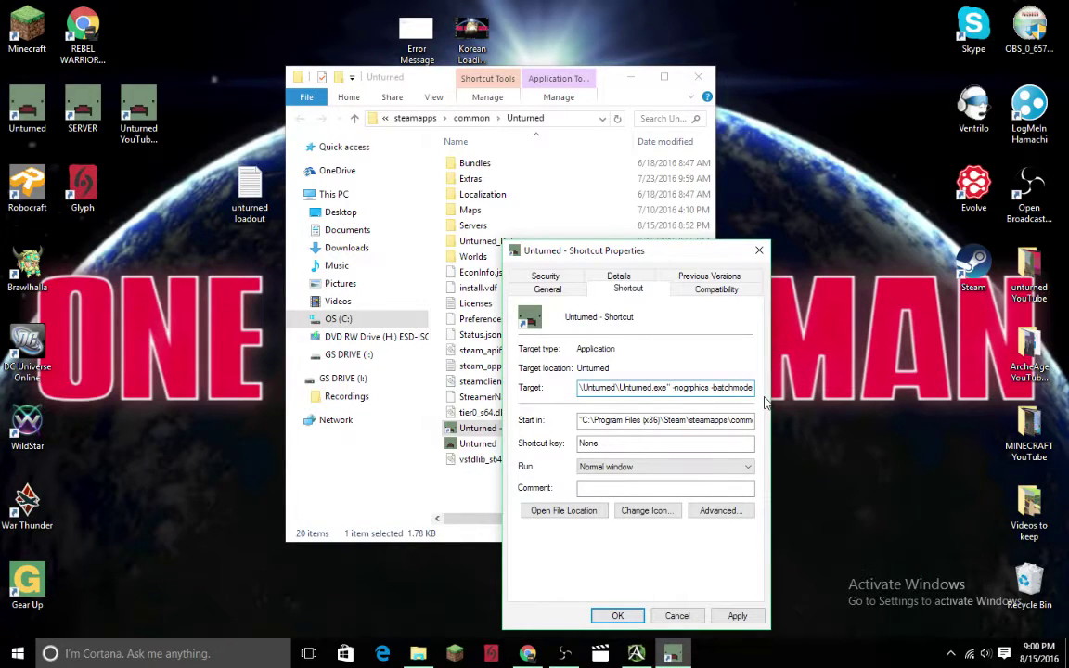
- Add +lanserver/PVP to the end of the shortcut's target and save the properties
type(" -")
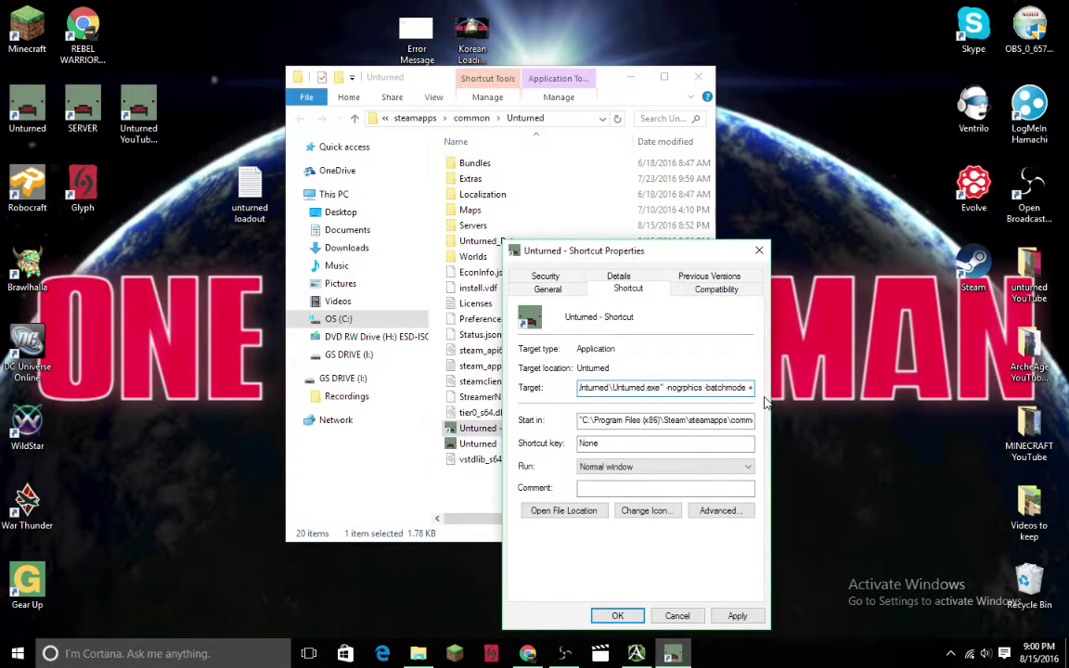
type("lan")
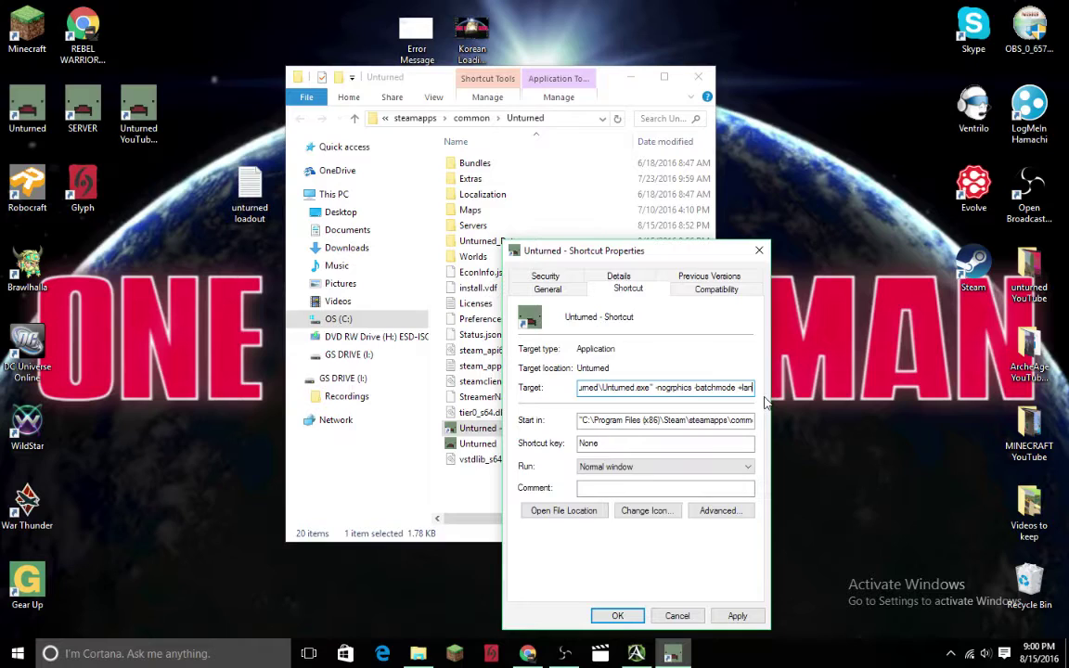
type("server")
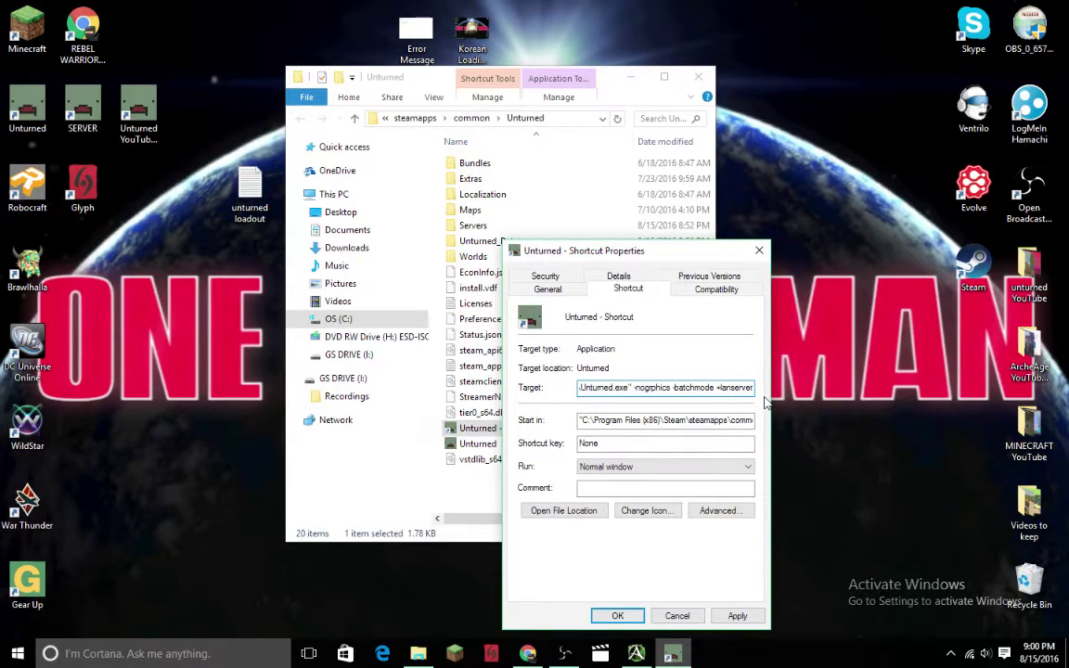
type("/")
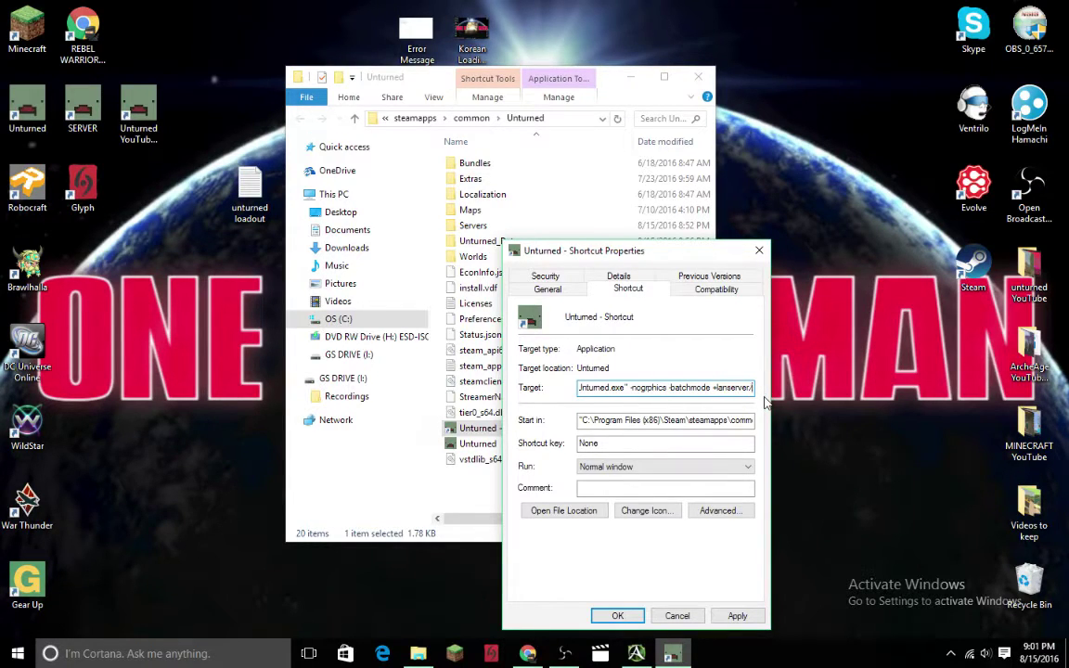
type("PVP")
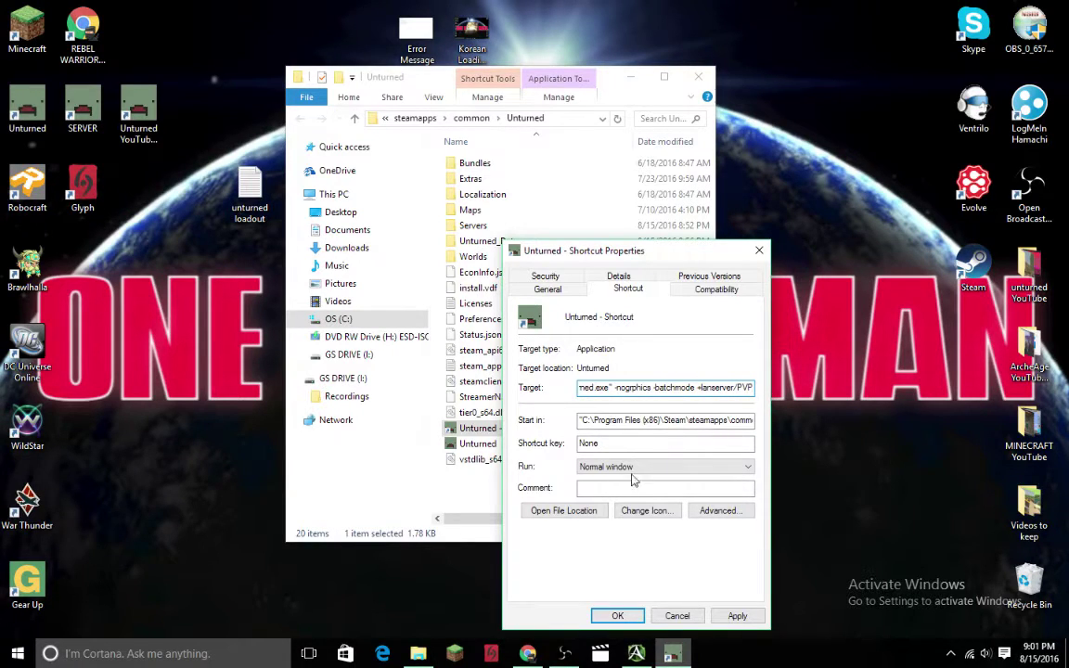
left_click(737, 616)
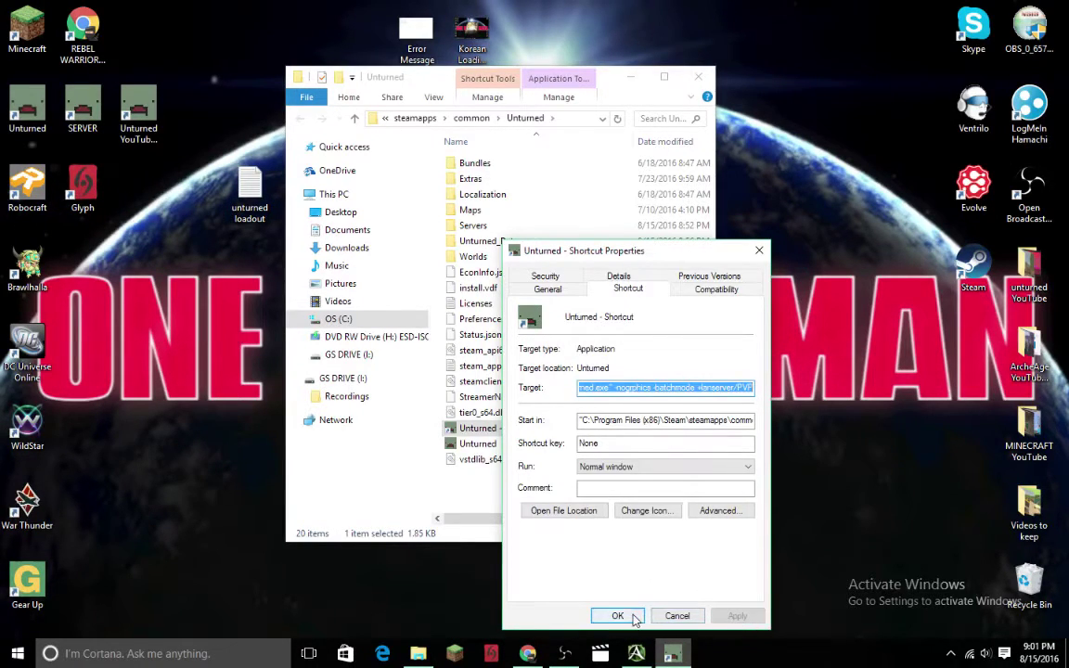
left_click(620, 615)
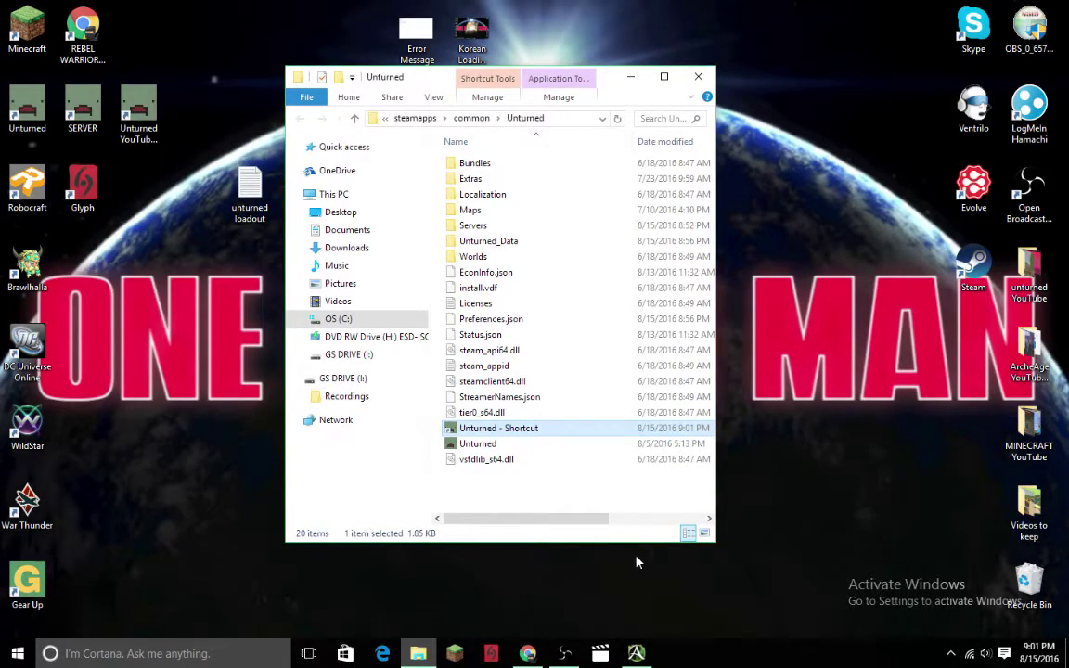
- Run the server from the Unturned shortcut, let the level load fully, and stop it with the shutdown command
double_click(525, 430)
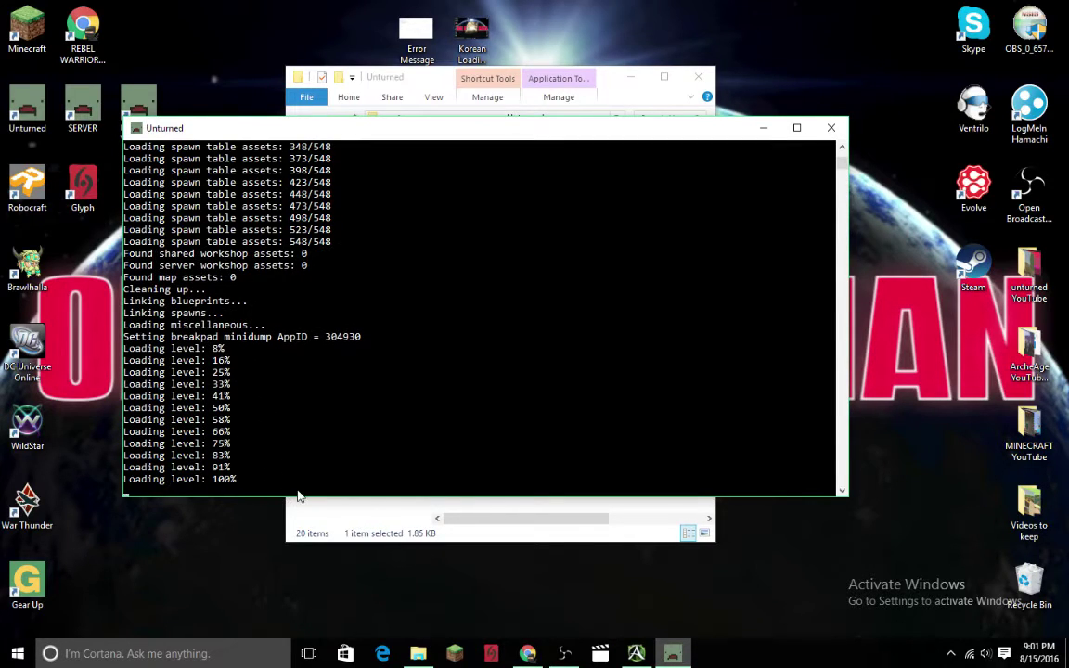
type("sh")
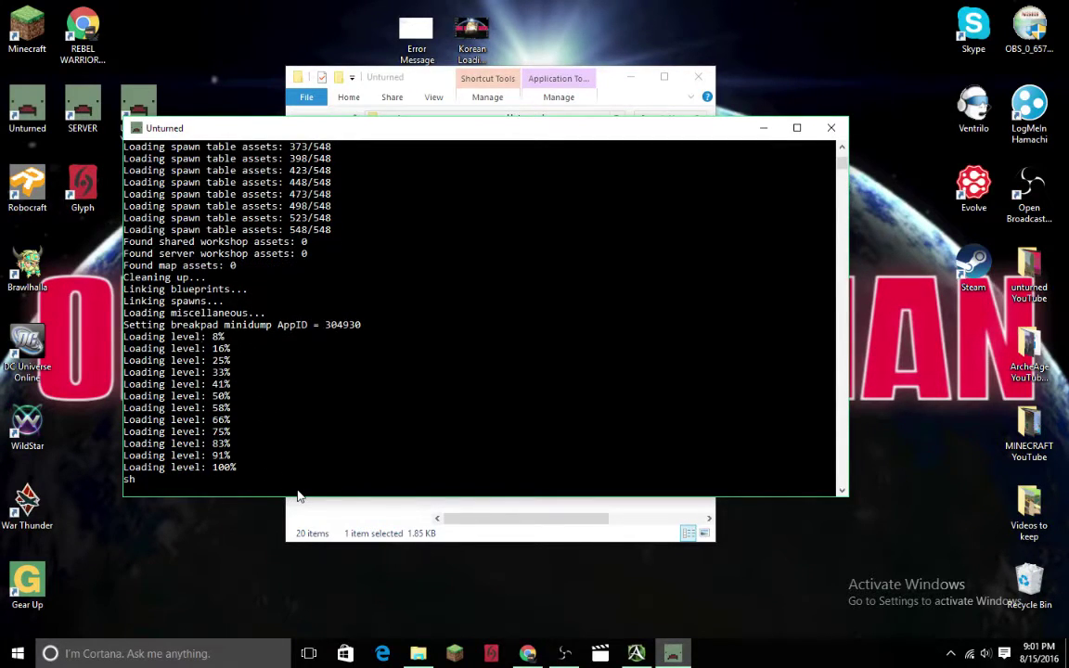
type("utdown")
key("Return")
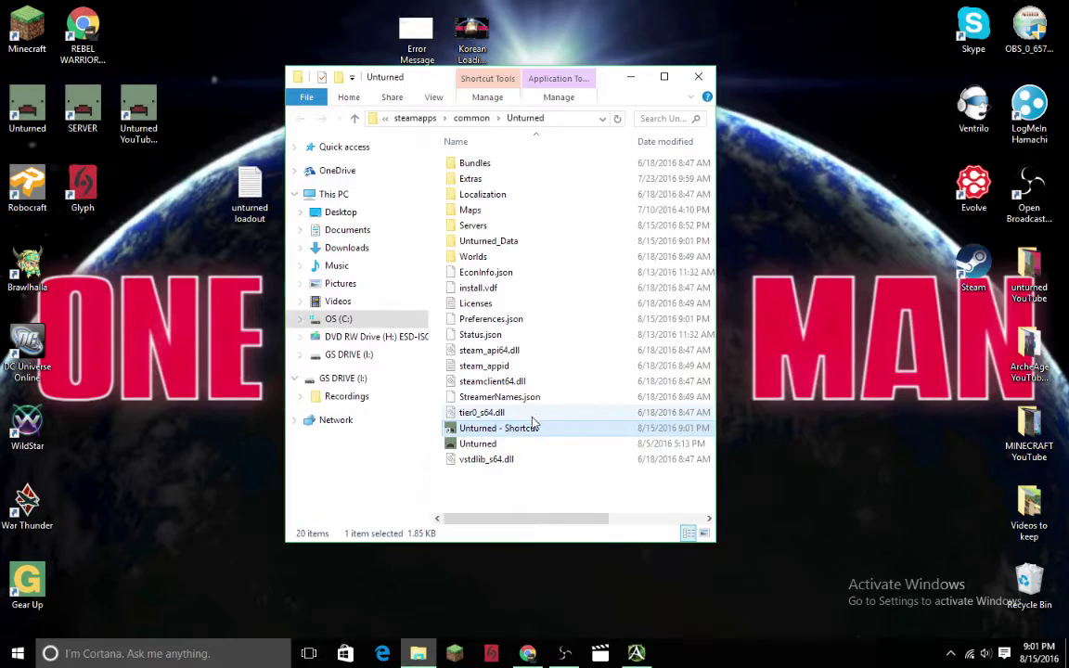
- Open the Commands file located in the Server folder of the PVP server's directory
double_click(488, 224)
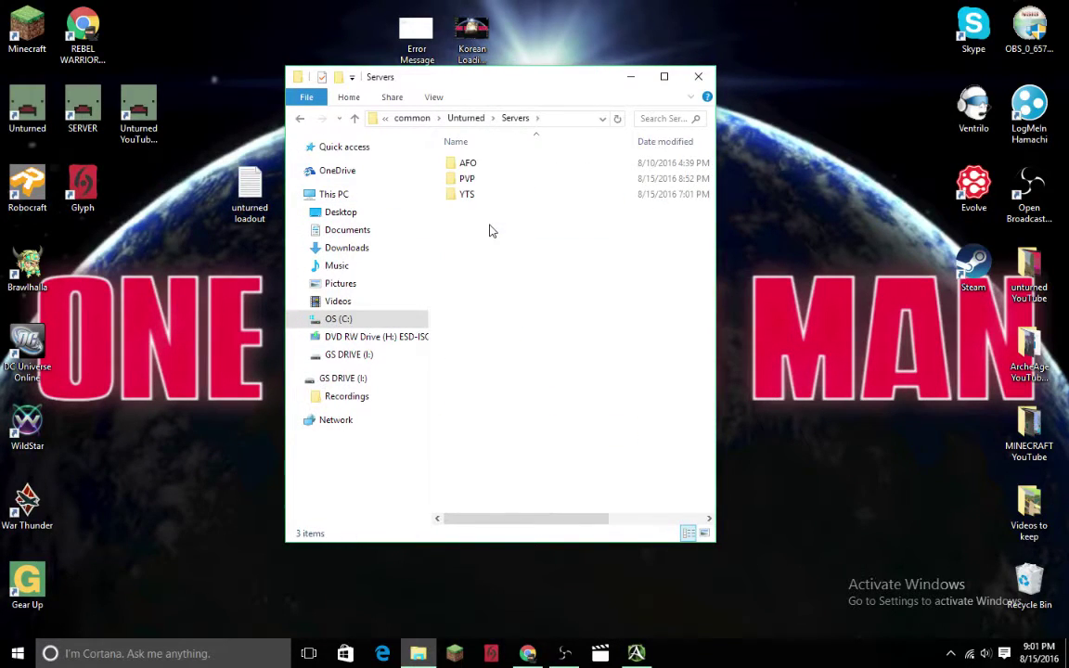
double_click(471, 182)
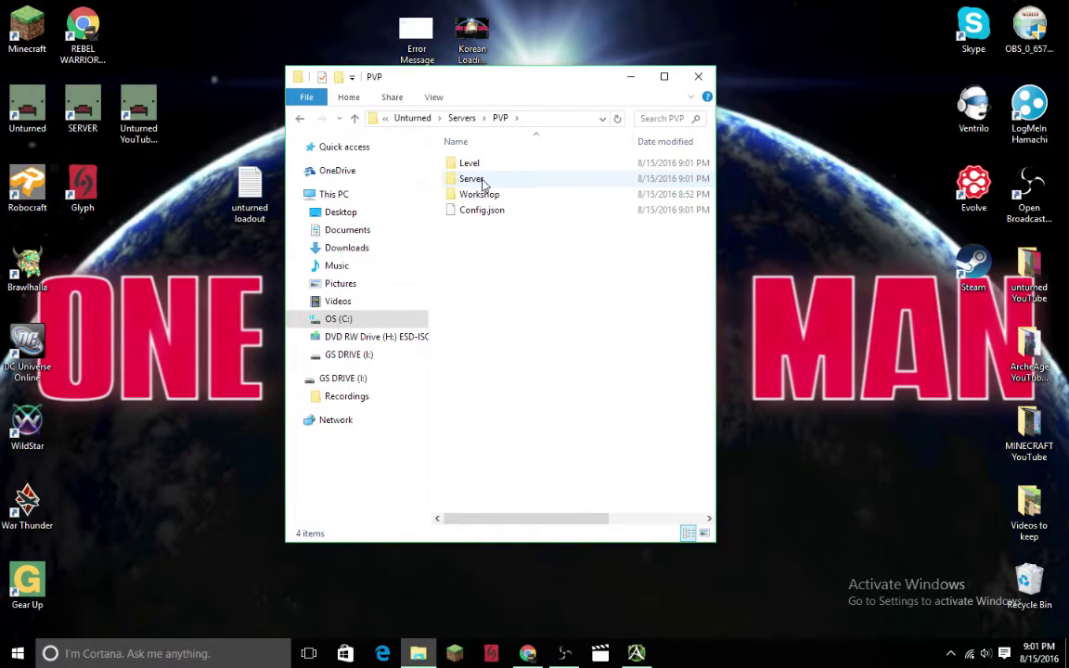
double_click(484, 182)
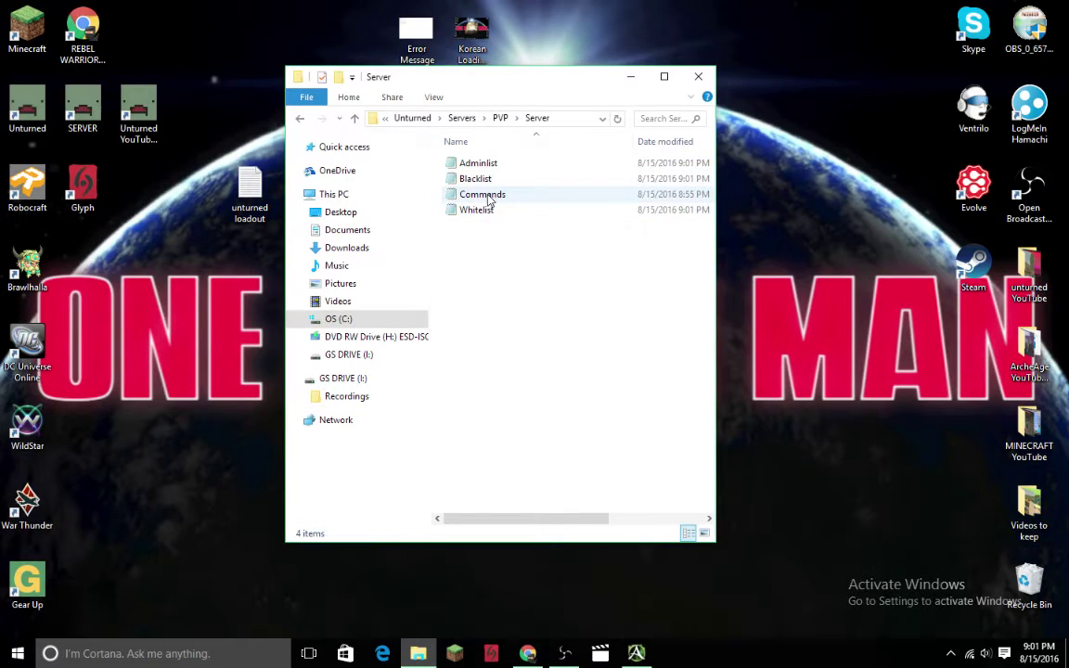
double_click(482, 195)
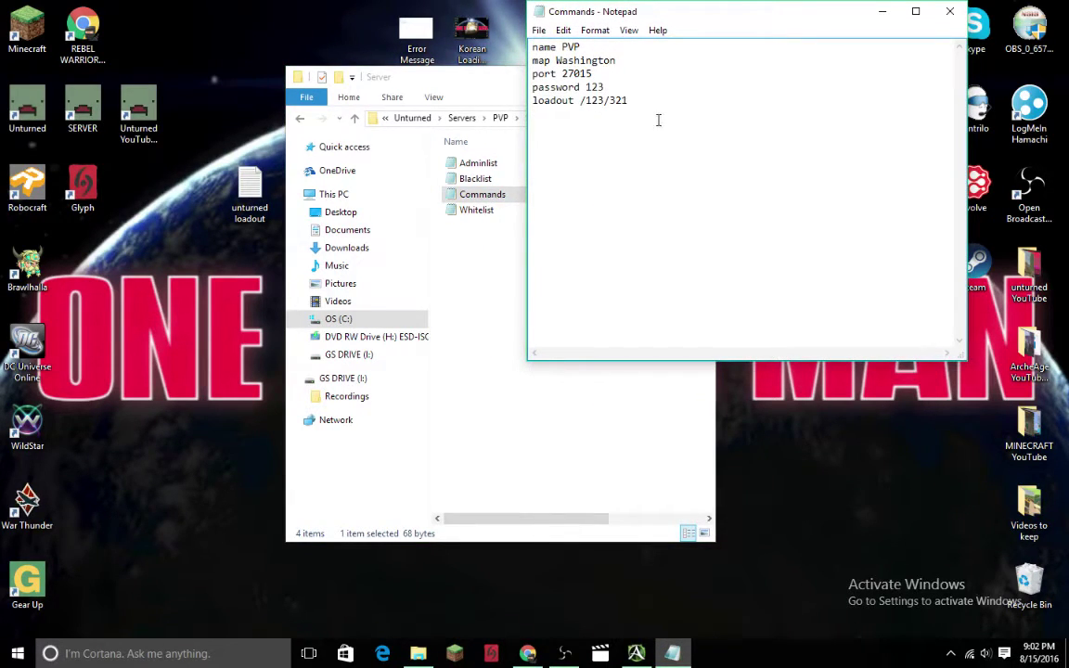
- Delete the loadout line from the end of the Commands file
left_click(676, 164)
key("BackSpace")
key("BackSpace")
key("BackSpace")
key("BackSpace")
key("BackSpace")
key("BackSpace")
key("BackSpace")
key("BackSpace")
key("BackSpace")
key("BackSpace")
key("BackSpace")
key("BackSpace")
key("BackSpace")
key("BackSpace")
key("BackSpace")
key("BackSpace")
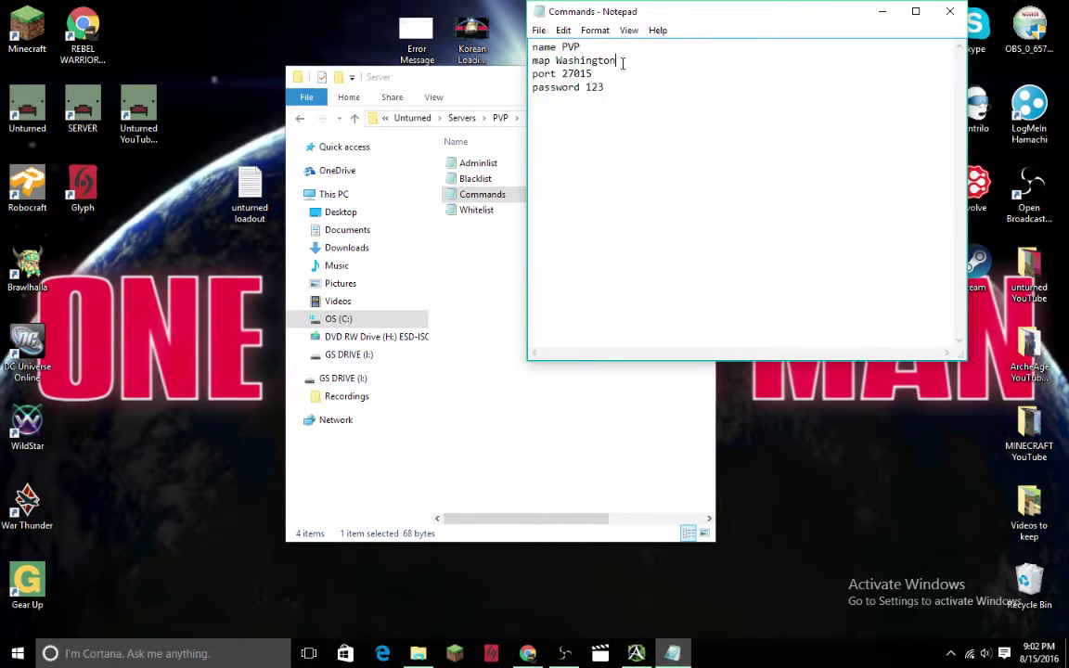
- Remove the password line from the Commands file, then save and close the file along with its folder
left_click(624, 62)
mouse_move(561, 74)
left_mouse_down()
mouse_move(594, 75)
mouse_move(562, 75)
left_mouse_up()
left_click_drag(614, 86, 531, 89)
key("BackSpace")
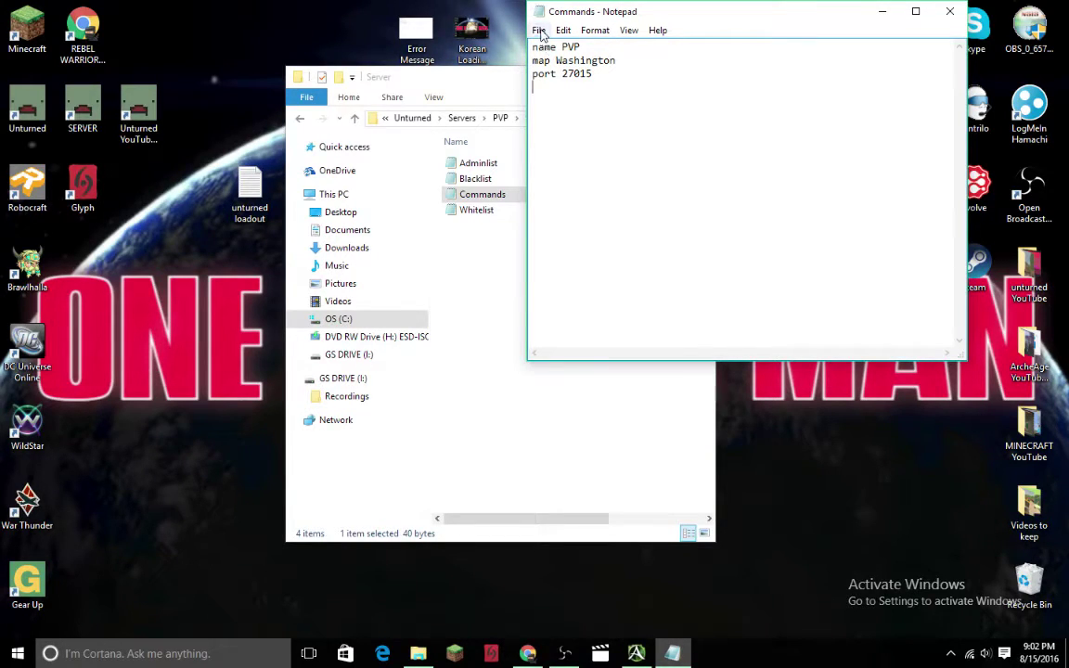
left_click(538, 30)
left_click(568, 80)
left_click(950, 11)
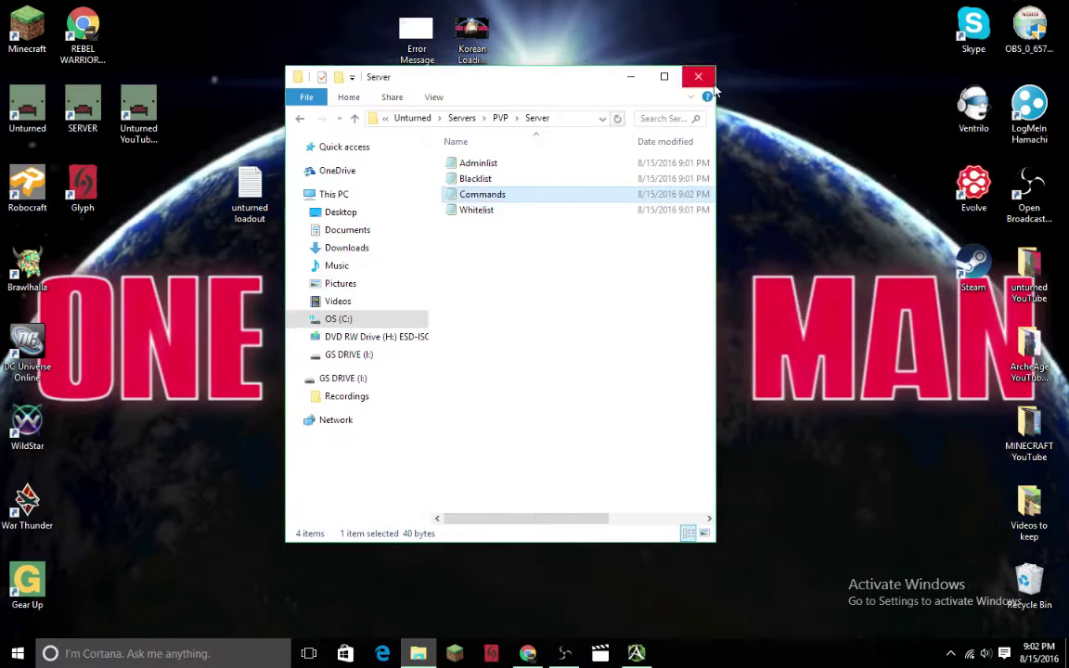
left_click(697, 76)
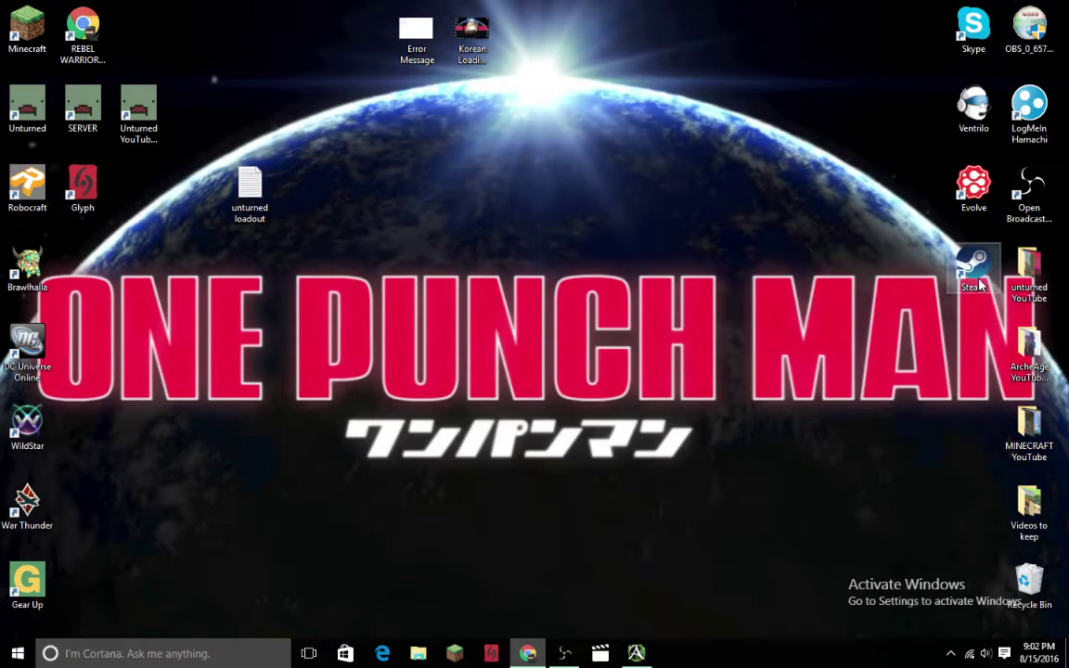
- Switch to Steam, open Unturned's local files folder from the game's properties, and close Steam
double_click(974, 269)
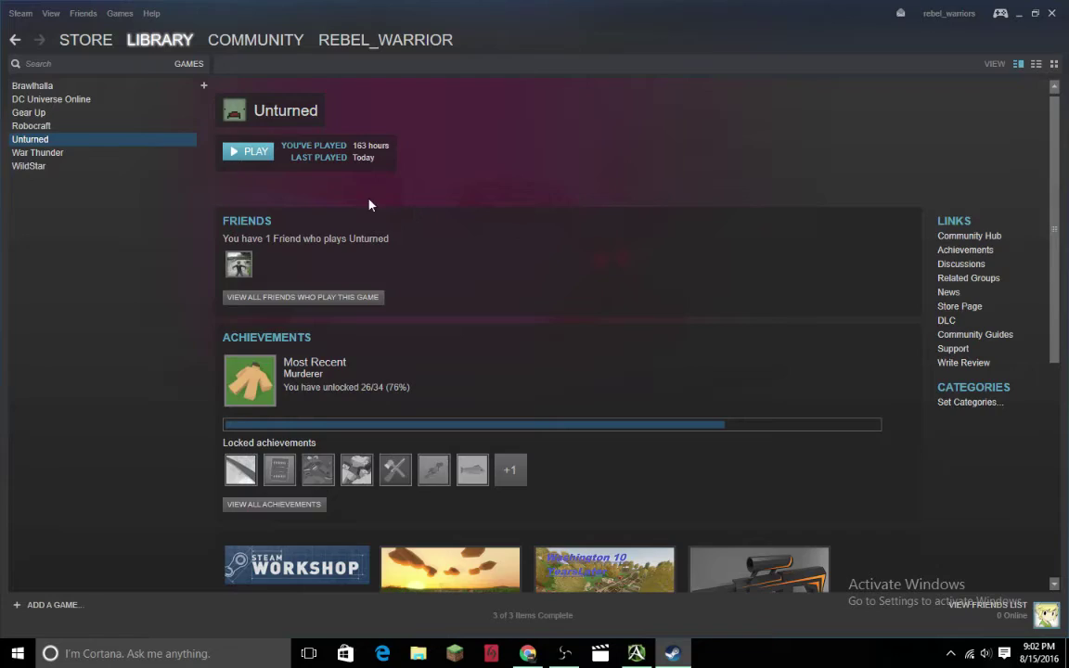
mouse_move(93, 42)
right_click(163, 140)
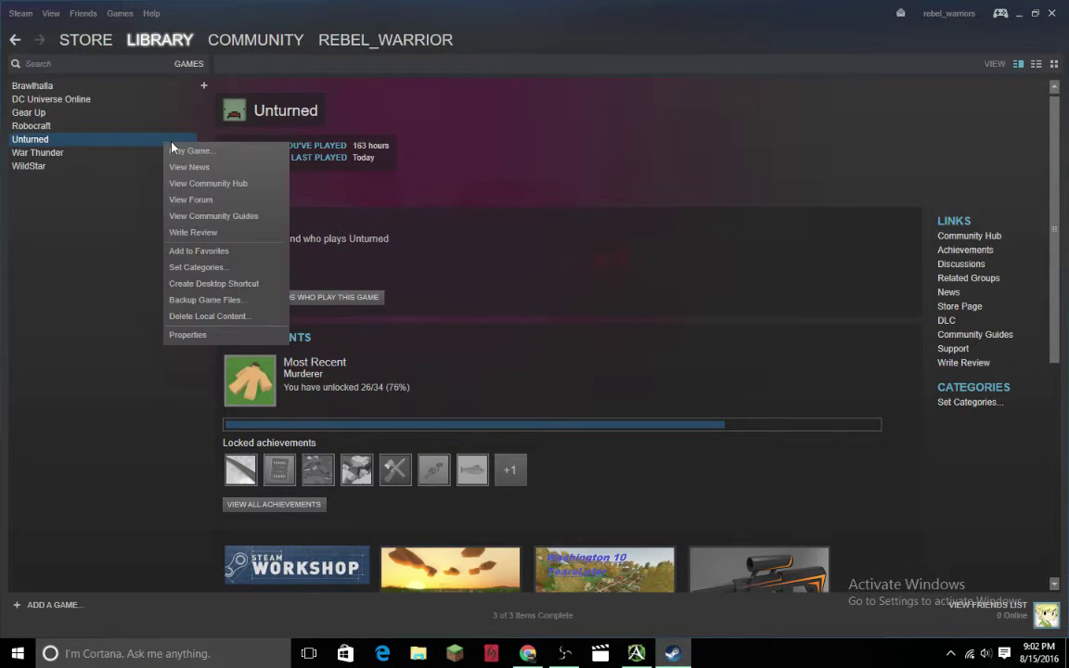
left_click(188, 335)
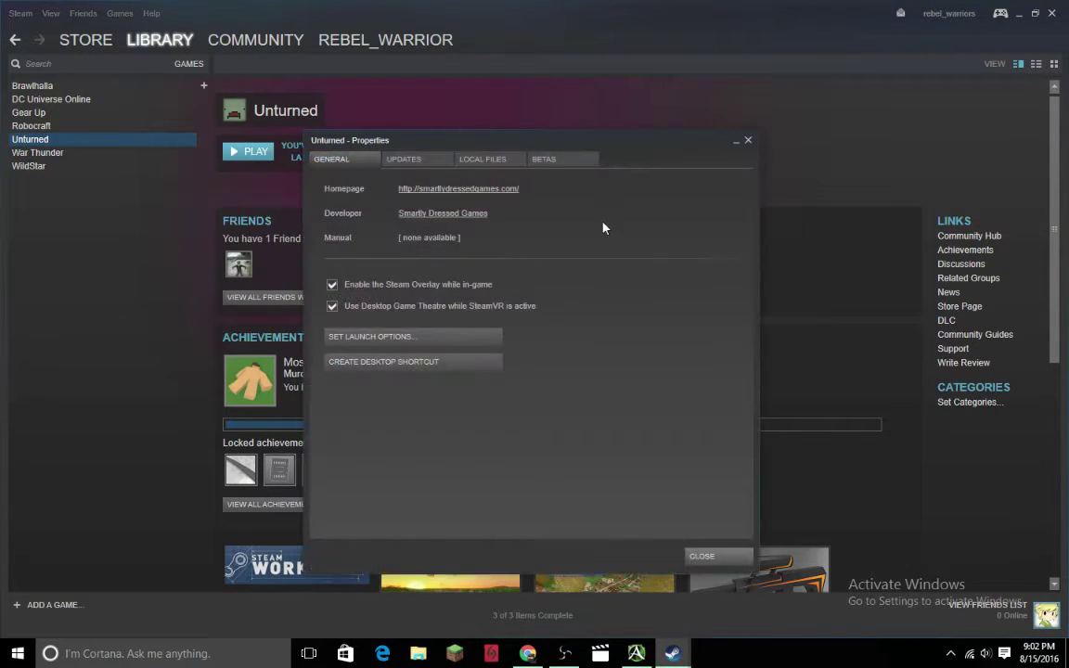
left_click(490, 160)
left_click(441, 223)
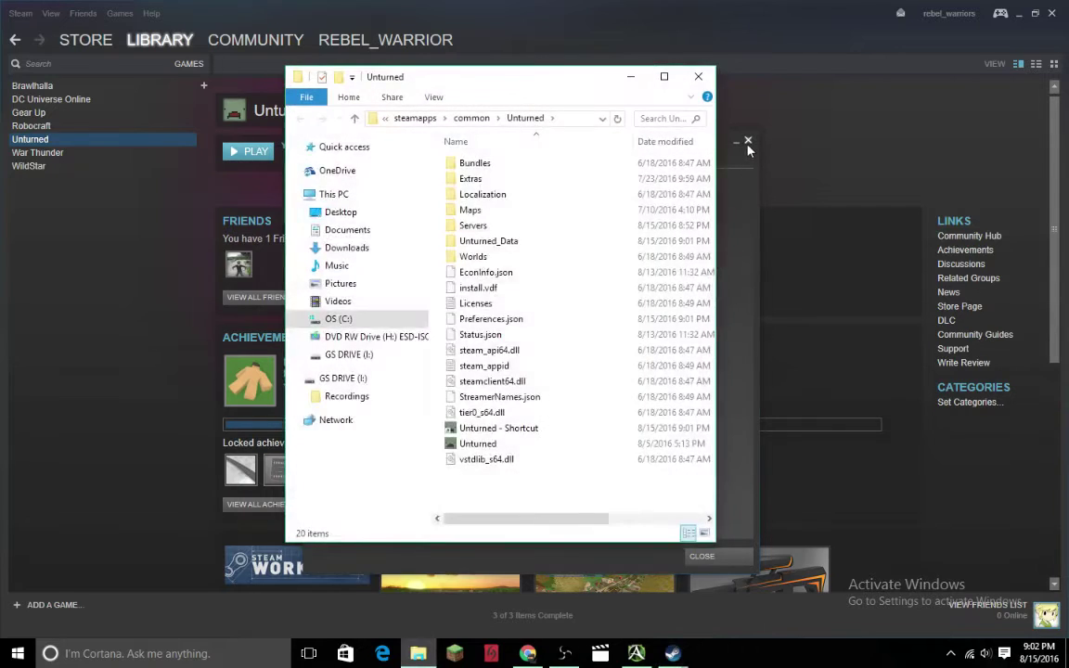
left_click(748, 141)
key("alt+F4")
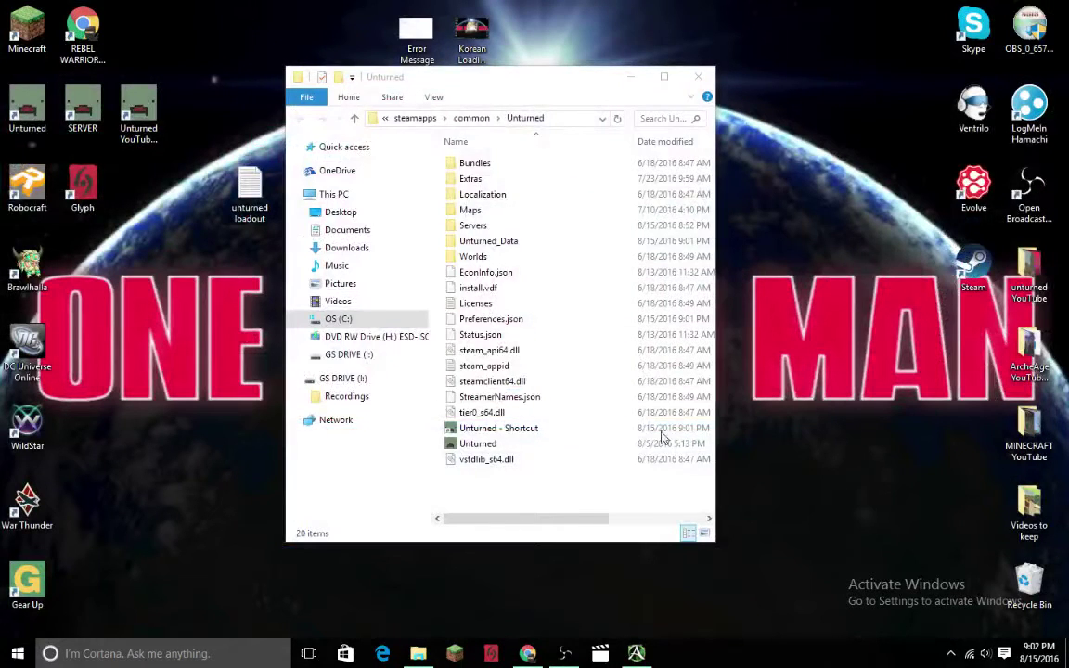
- Move the Unturned shortcut from the game folder to the desktop and rearrange the desktop icons around it
left_click(509, 435)
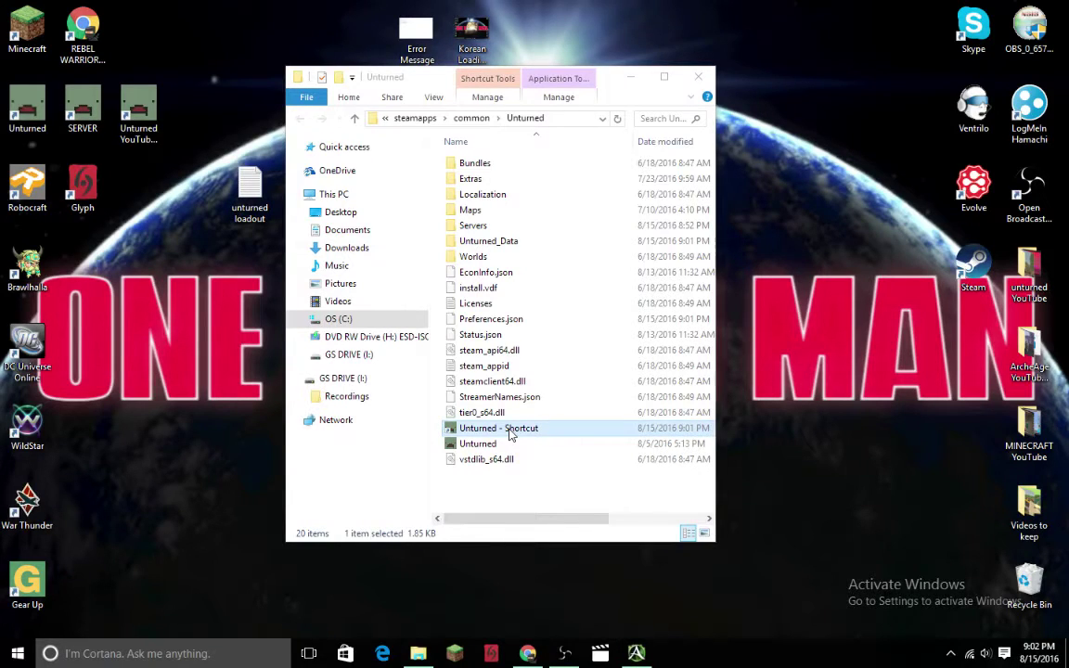
left_click_drag(509, 435, 181, 130)
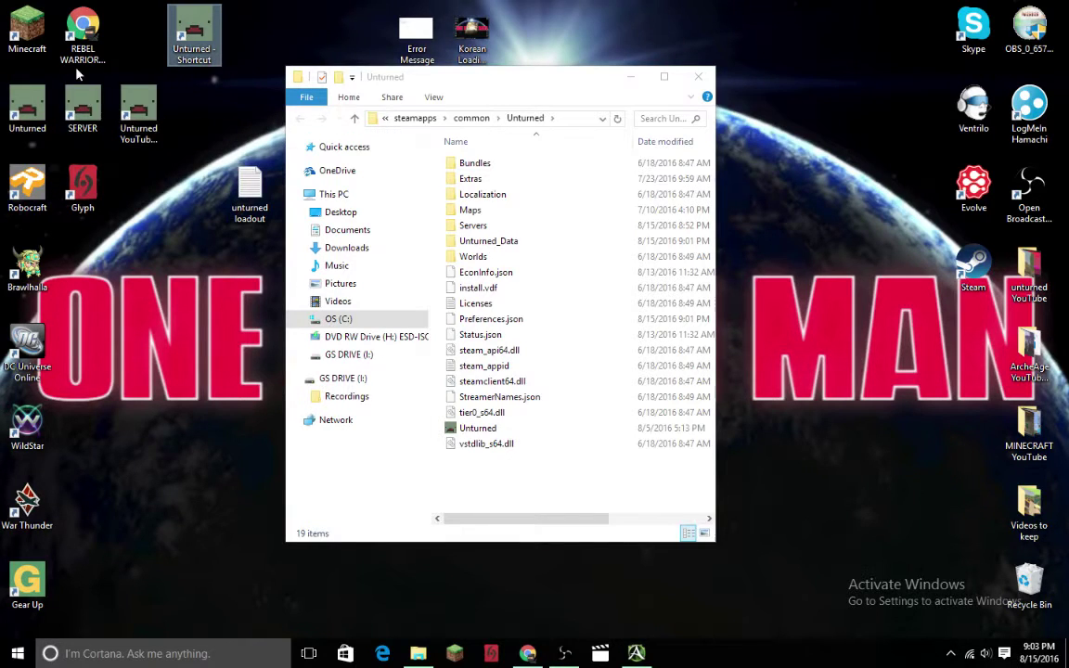
mouse_move(84, 104)
left_mouse_down()
mouse_move(153, 49)
mouse_move(163, 79)
mouse_move(123, 169)
mouse_move(120, 206)
mouse_move(83, 107)
left_mouse_up()
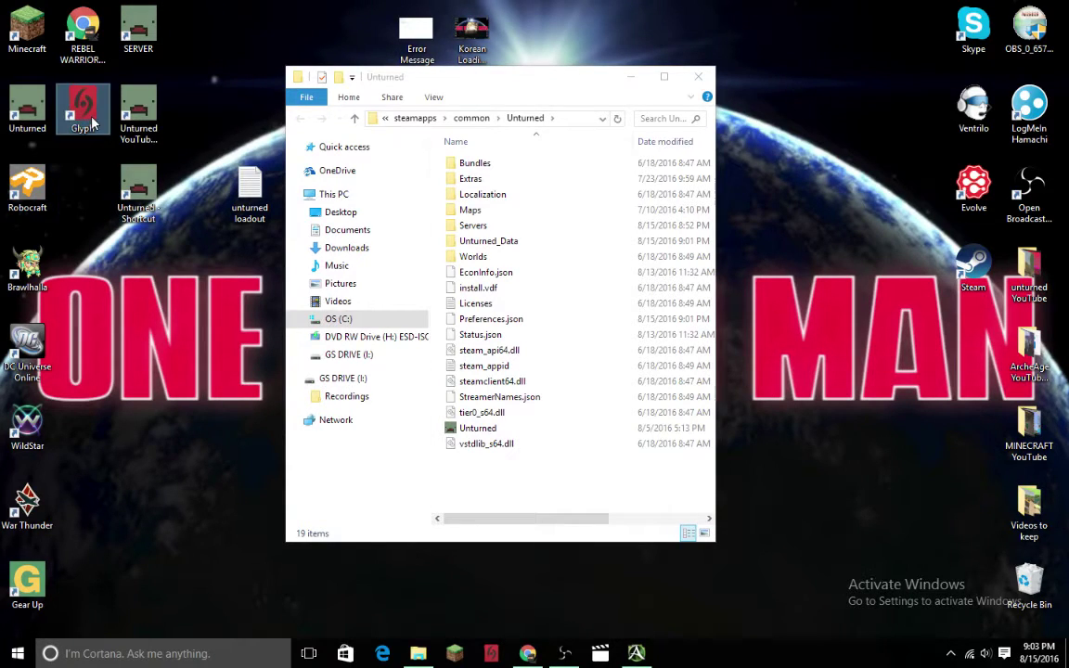
- Rename the Unturned shortcut on the desktop to PVP LANSERVER
right_click(148, 221)
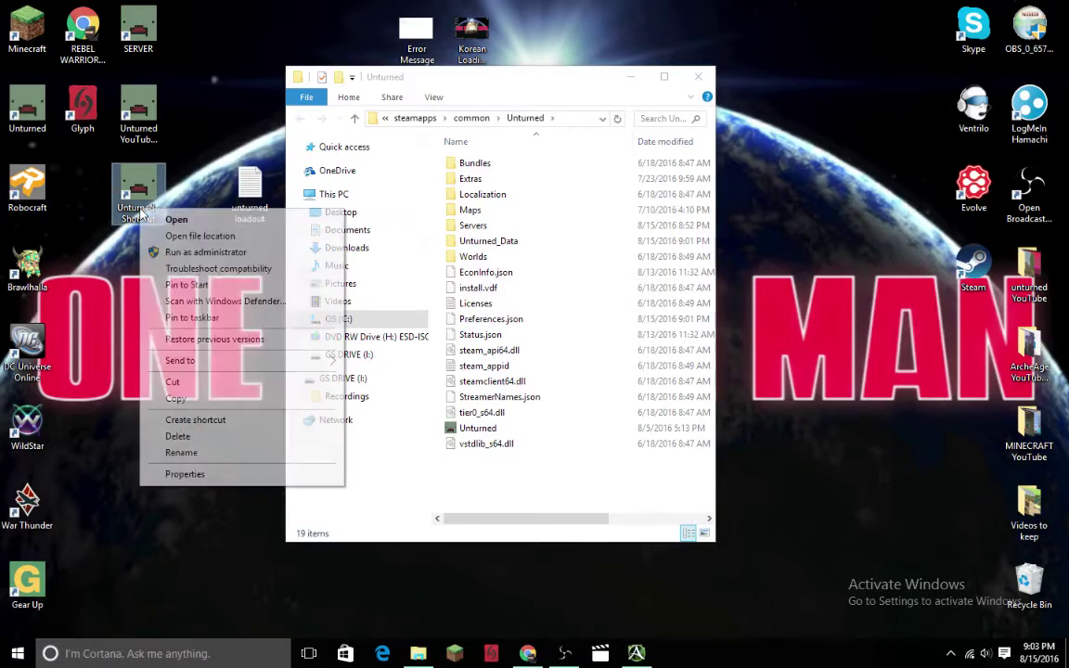
left_click(183, 454)
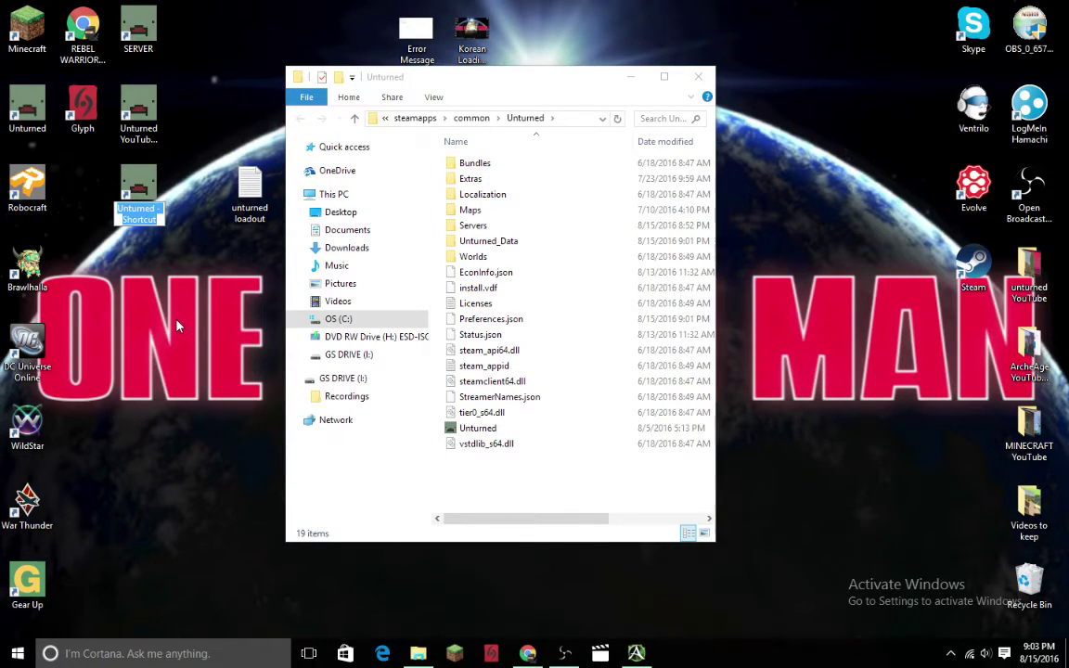
type("PVP")
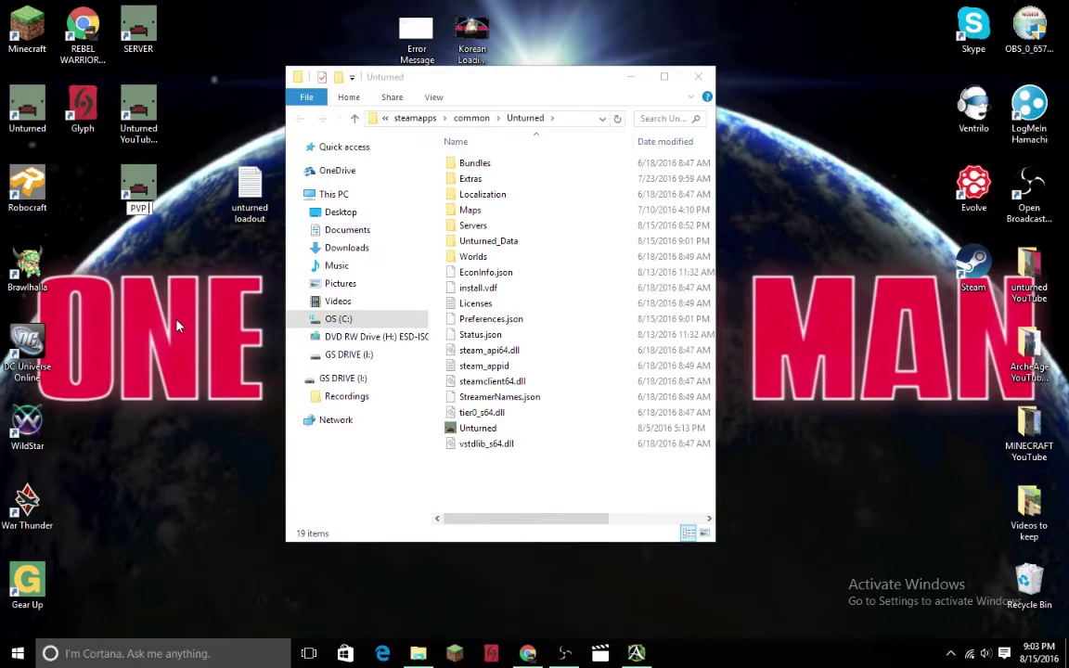
type(" LANSERV")
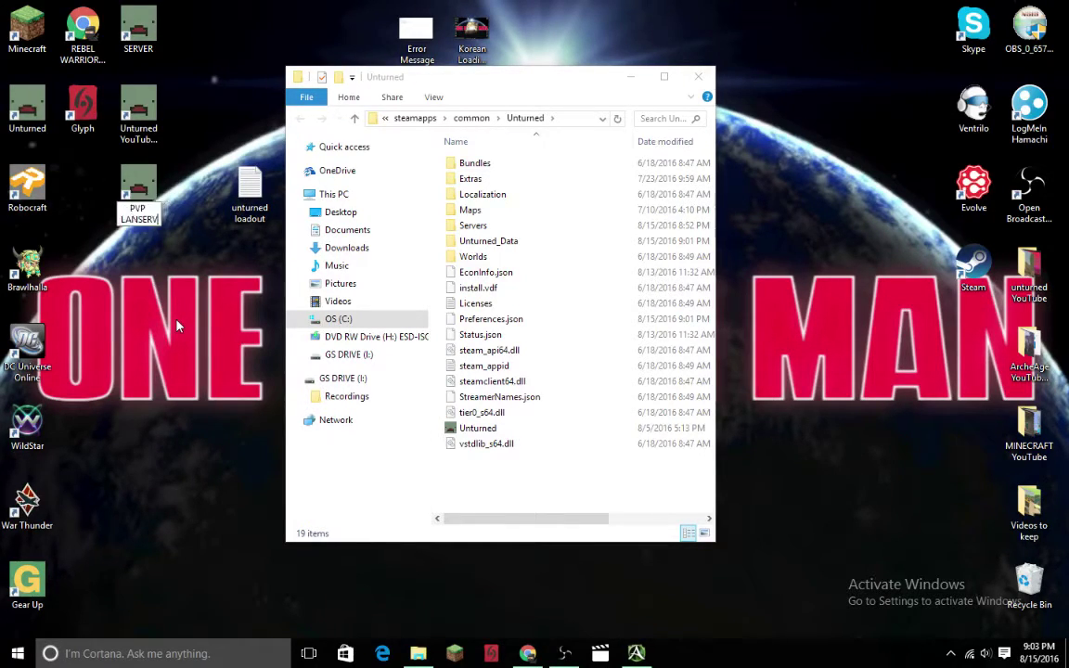
type("ER")
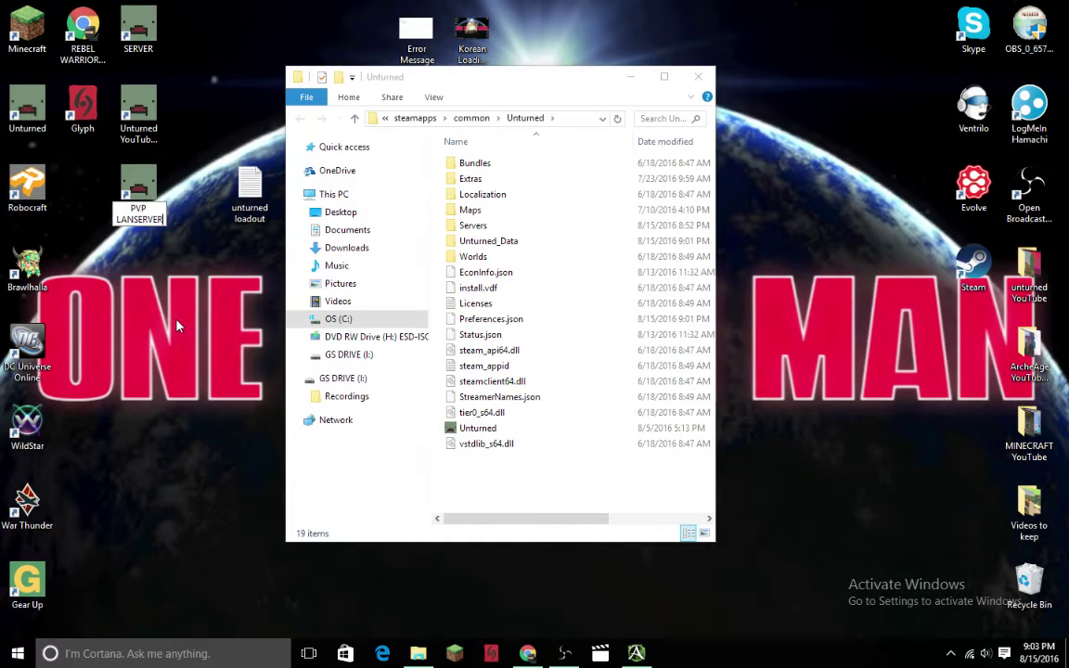
key("Return")
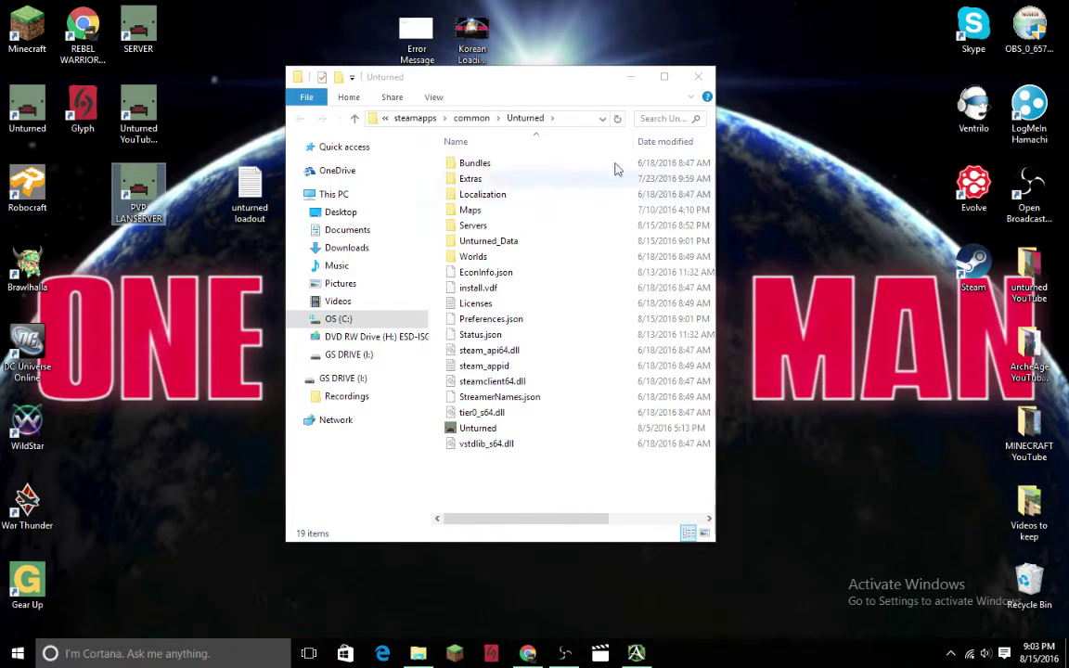
- Close the game folder, start the server from the PVP LANSERVER shortcut and launch the Unturned game
left_click(698, 77)
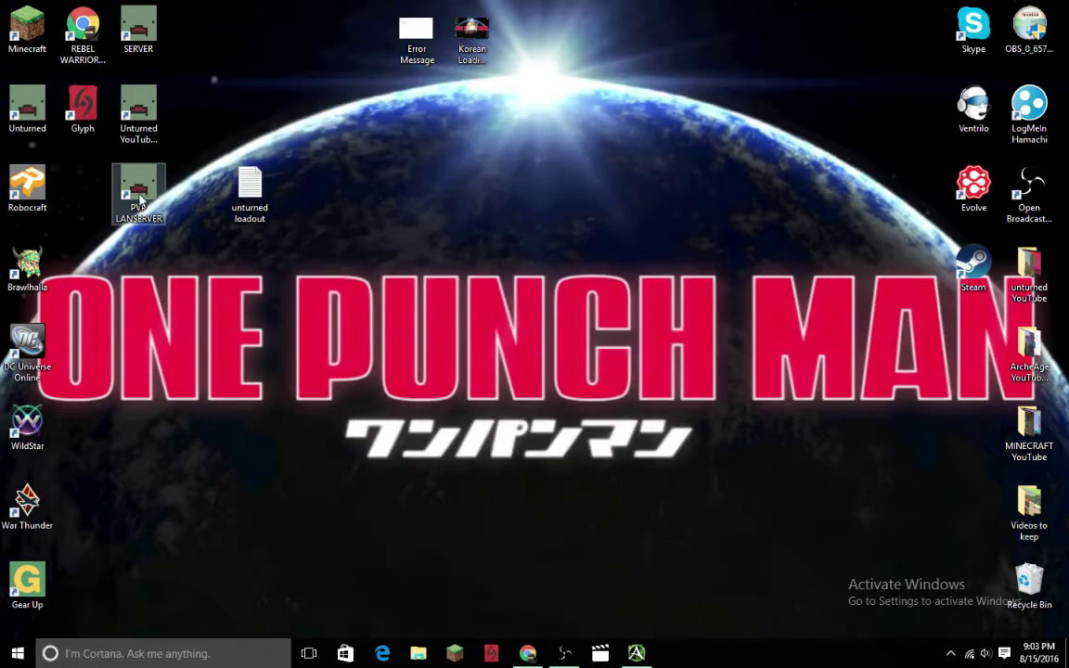
double_click(142, 200)
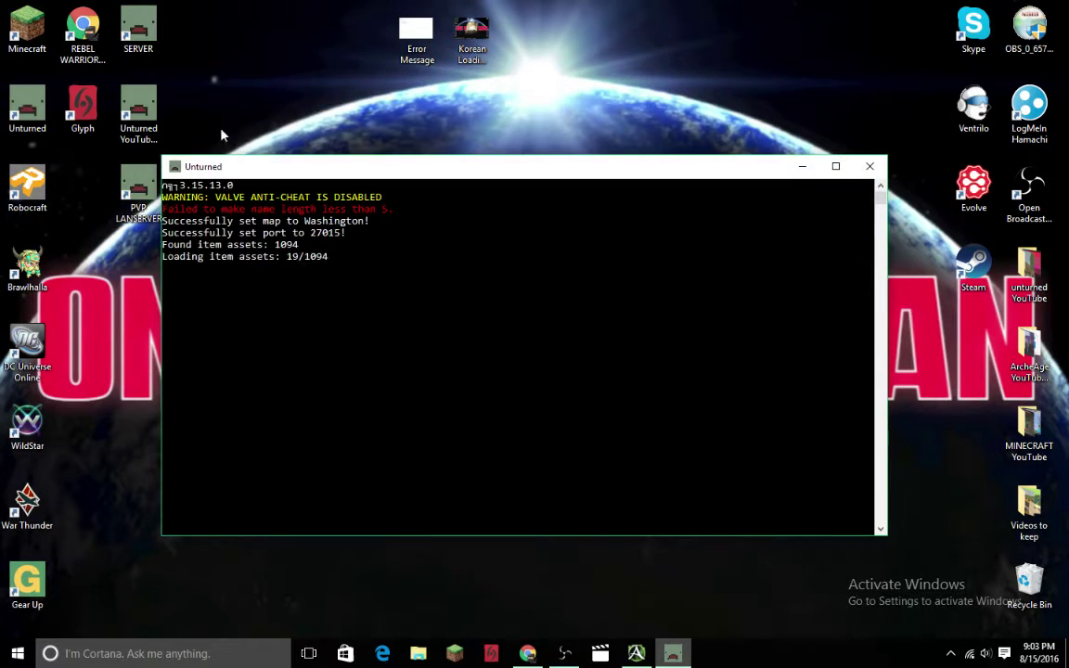
double_click(38, 111)
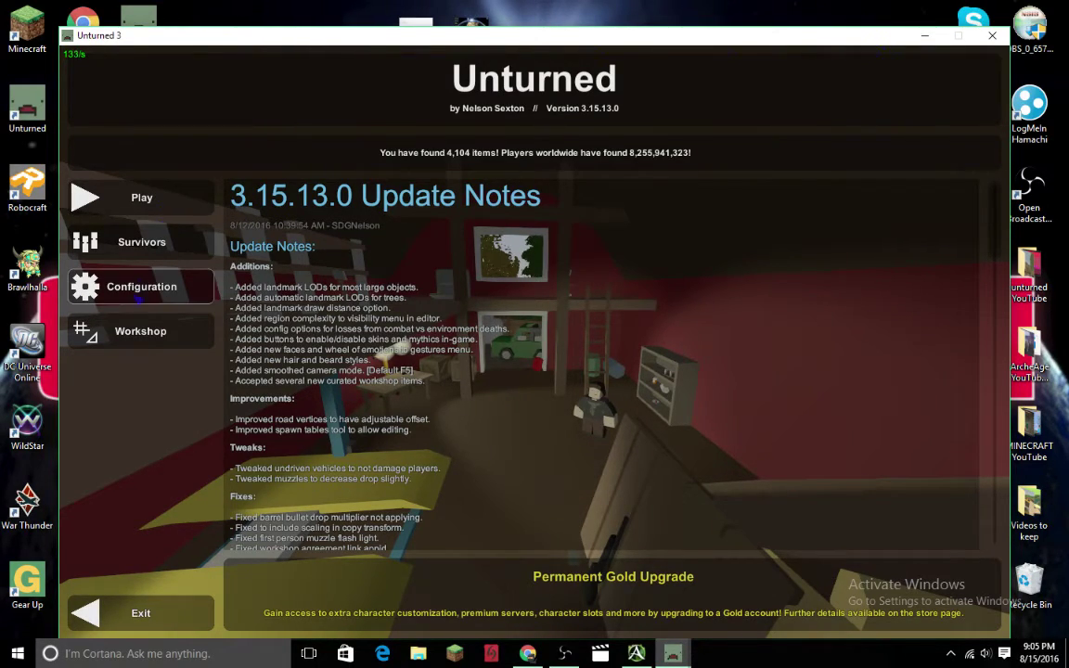
- Enable Fullscreen in the game's display configuration and return to the main menu
left_click(158, 287)
left_click(535, 297)
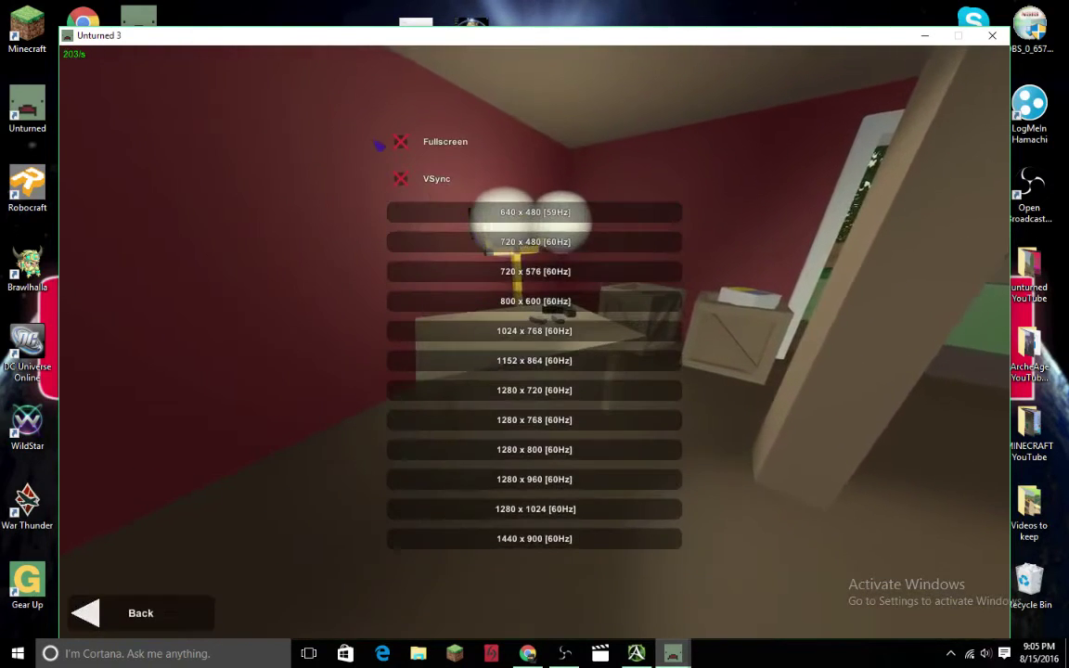
left_click(406, 143)
left_click(114, 632)
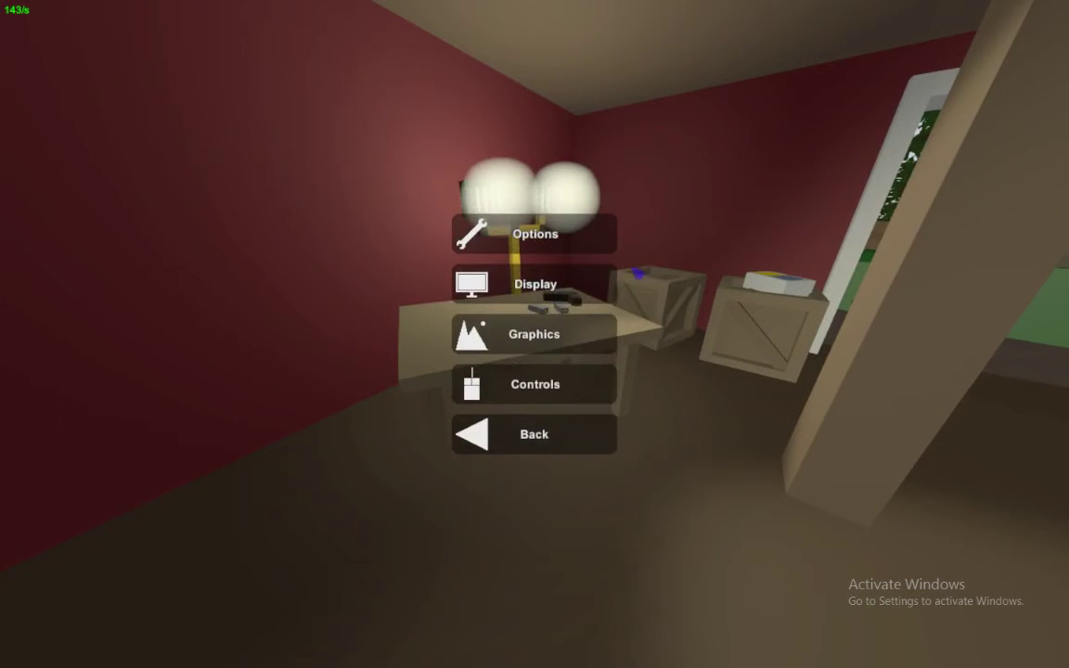
left_click(509, 433)
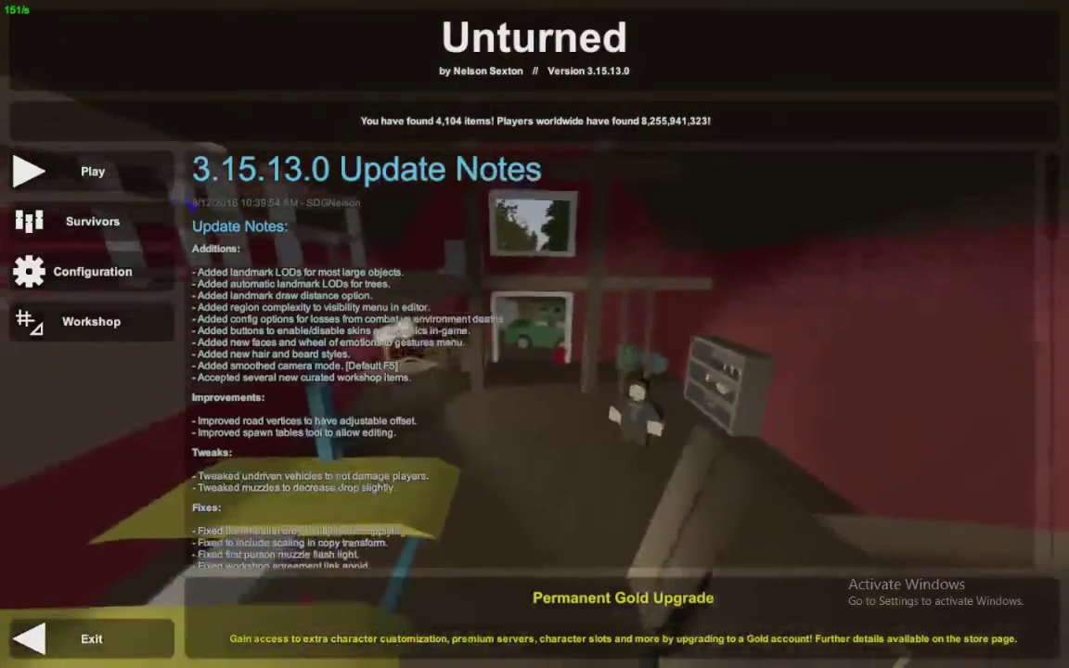
- Open the multiplayer server list and join the Unturned server running the Washington map
left_click(56, 172)
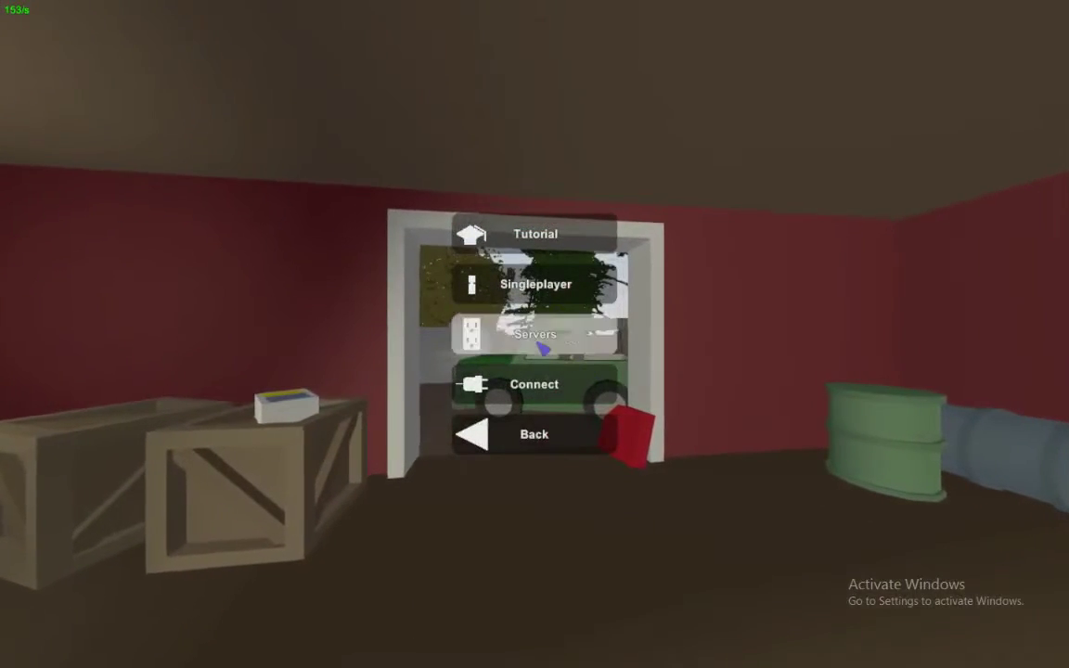
left_click(538, 341)
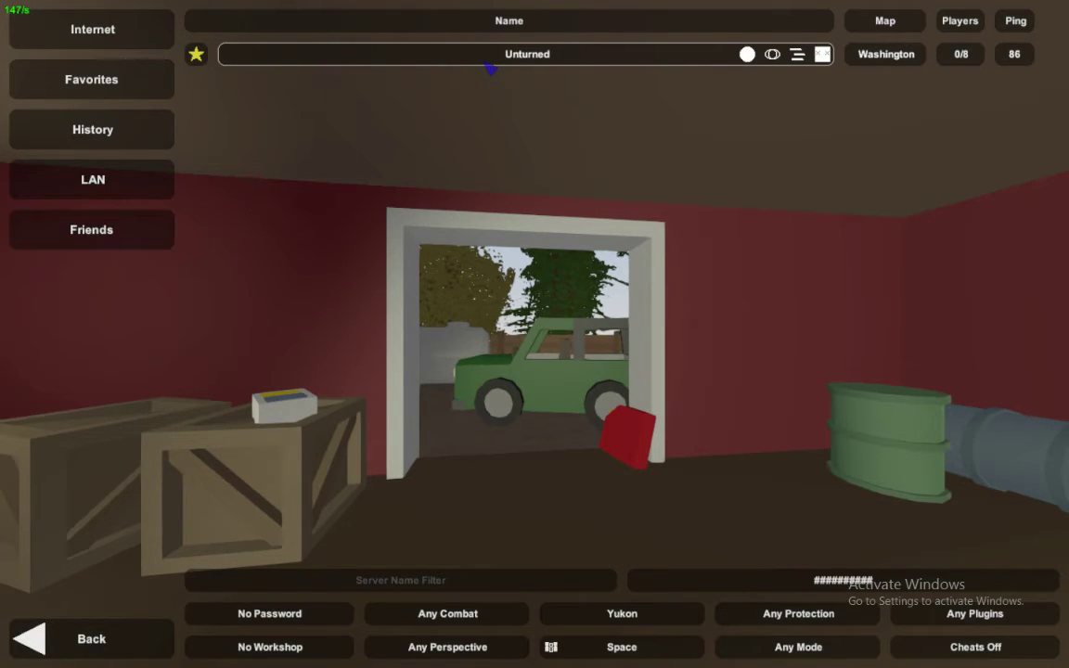
left_click(490, 63)
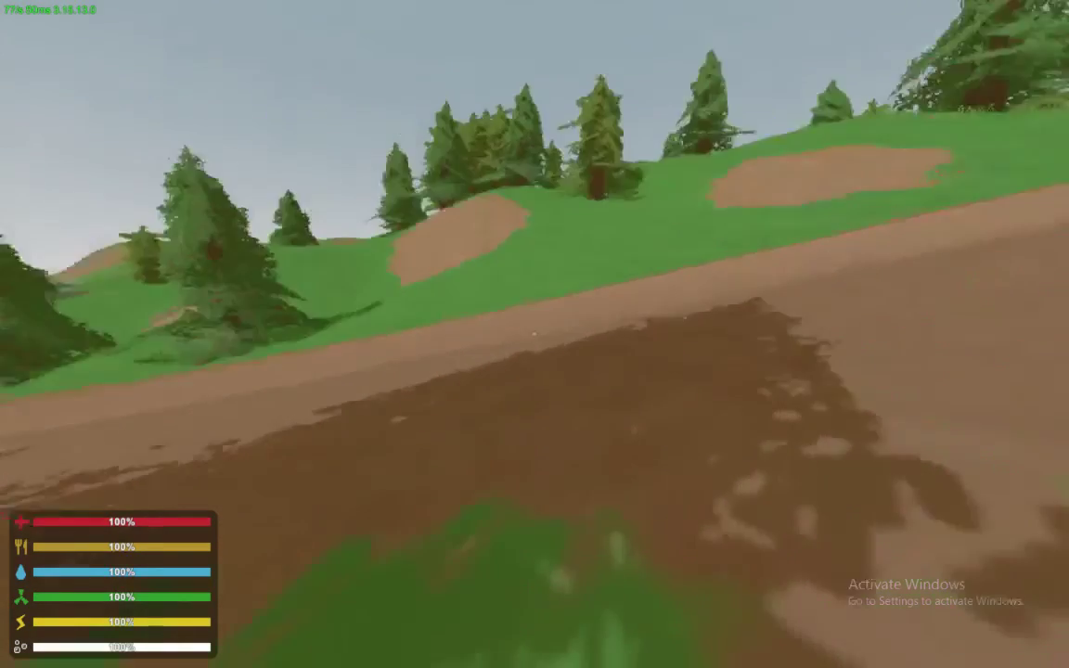
- Sprint along the dirt road on the server and make the character perform a gesture
key("shift+w")
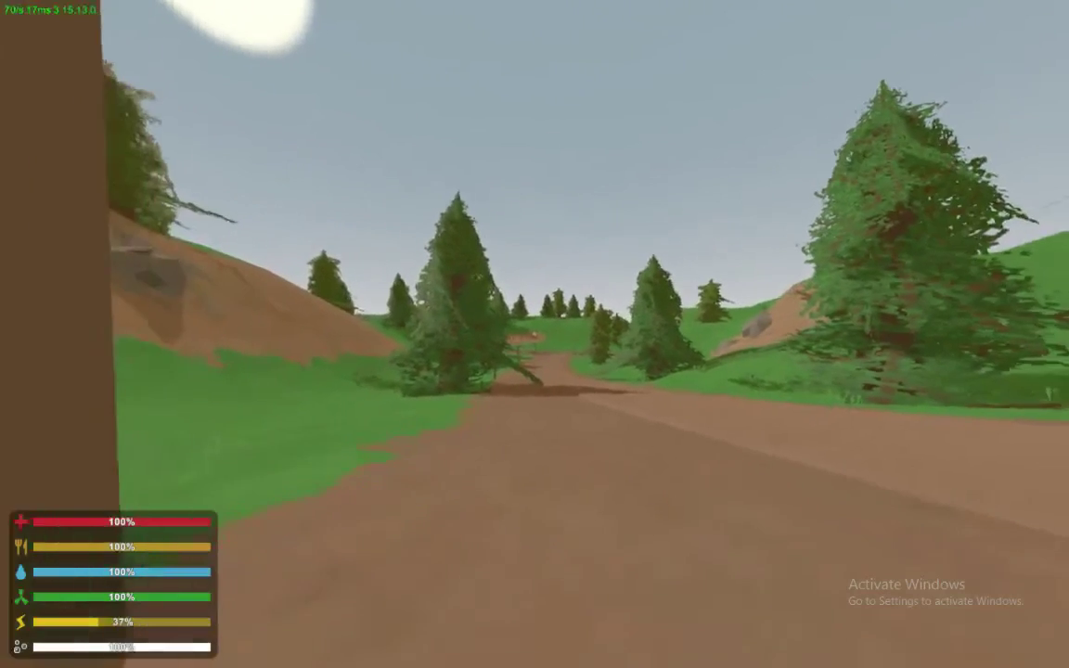
key("c")
left_click(485, 401)
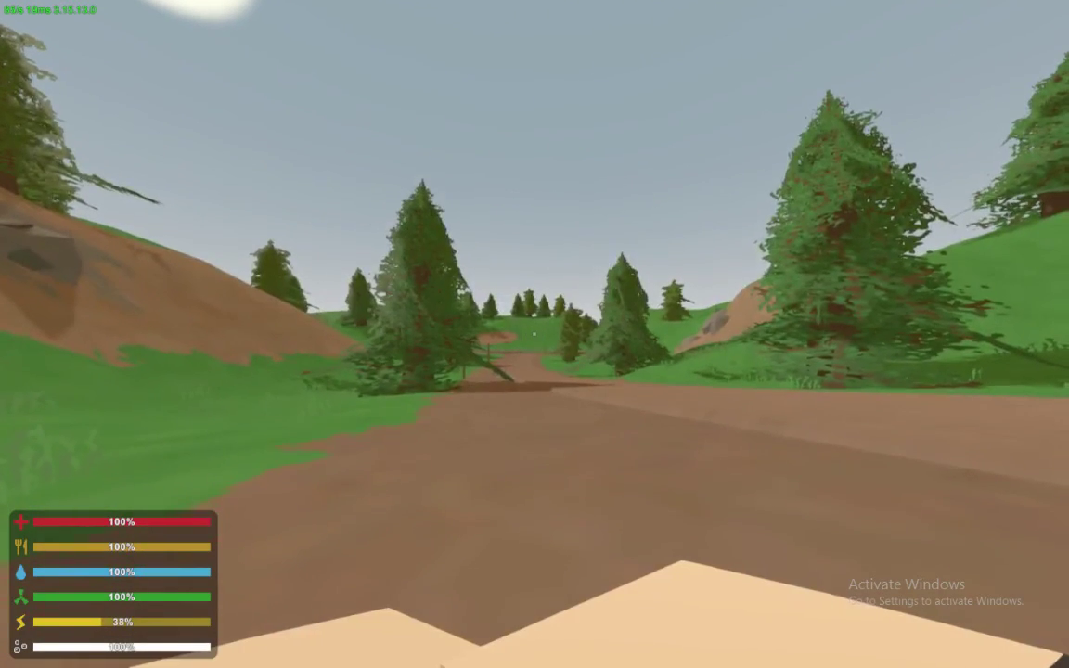